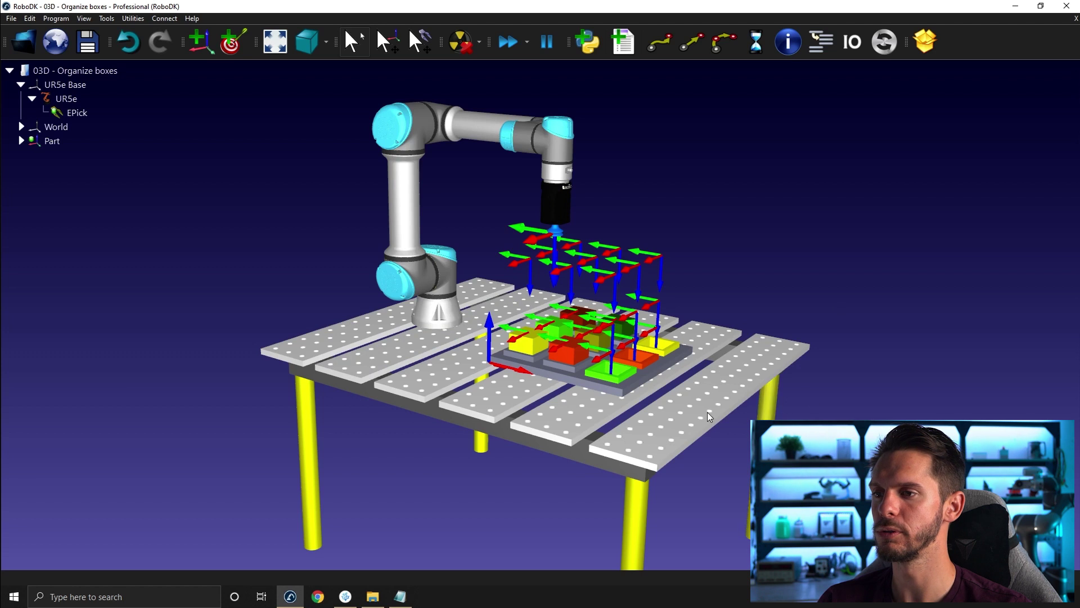
- Orbit and pan around the robot cell to inspect the Part frame's targets
left_click_drag(664, 270, 642, 381)
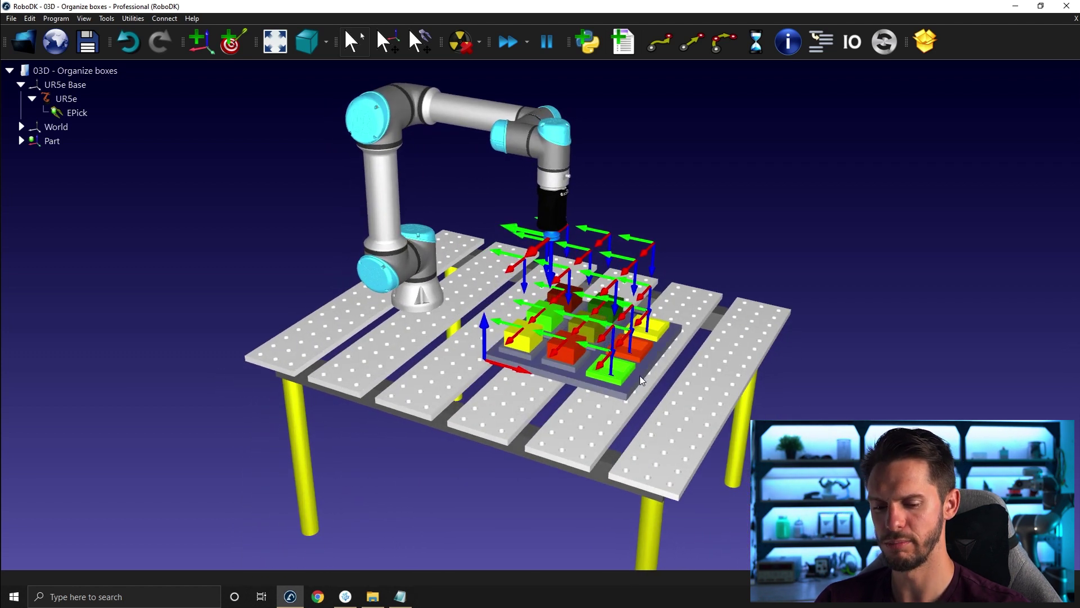
left_click_drag(642, 381, 431, 273)
scroll(431, 273, "up", 3)
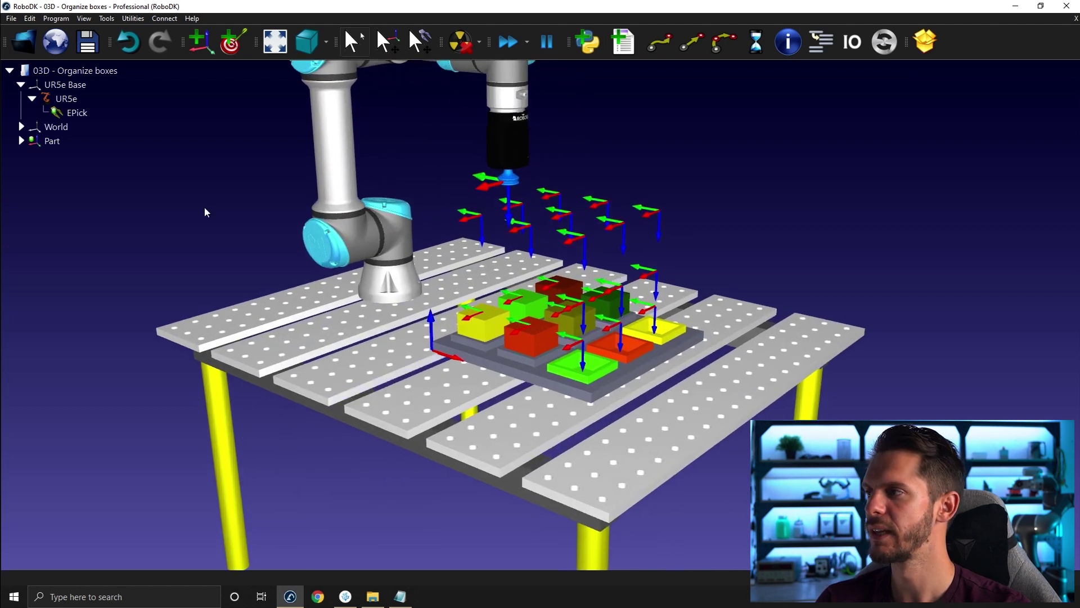
left_click(20, 141)
left_click(234, 191)
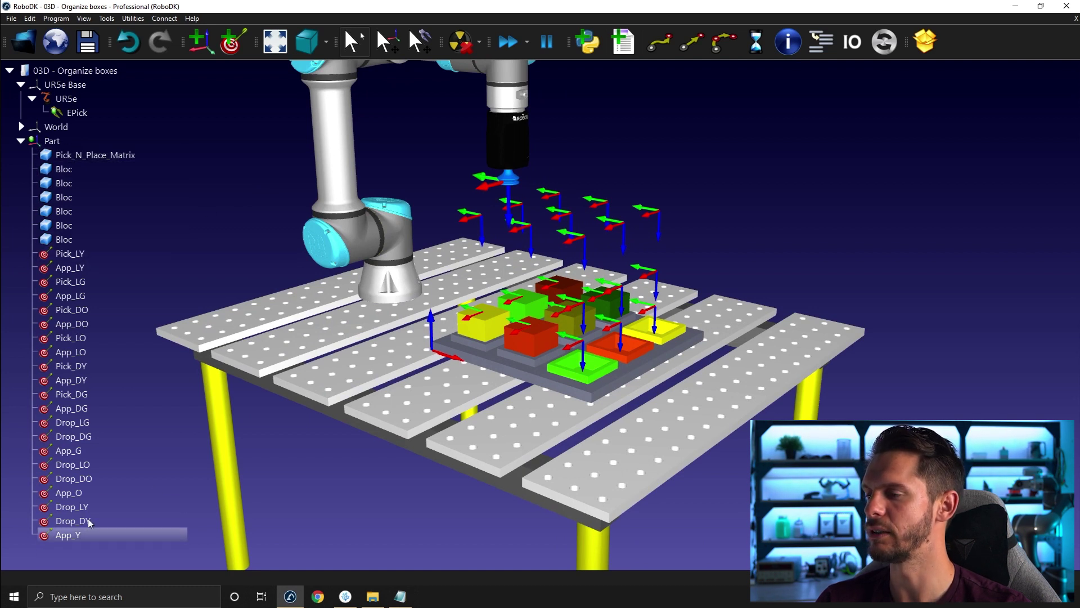
middle_click_drag(357, 470, 396, 477)
scroll(406, 478, "down", 4)
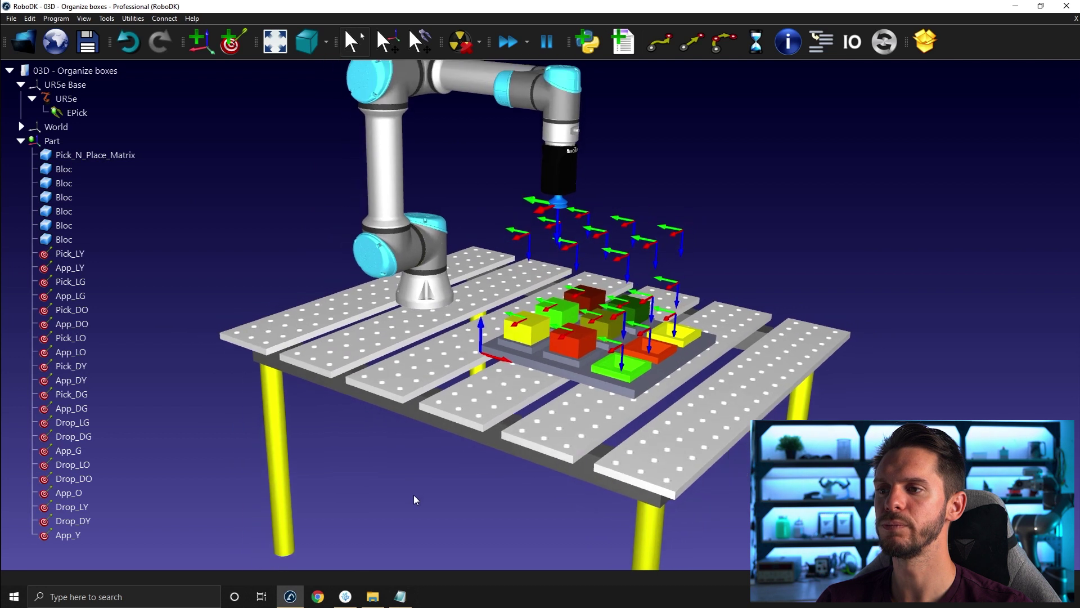
left_click(20, 141)
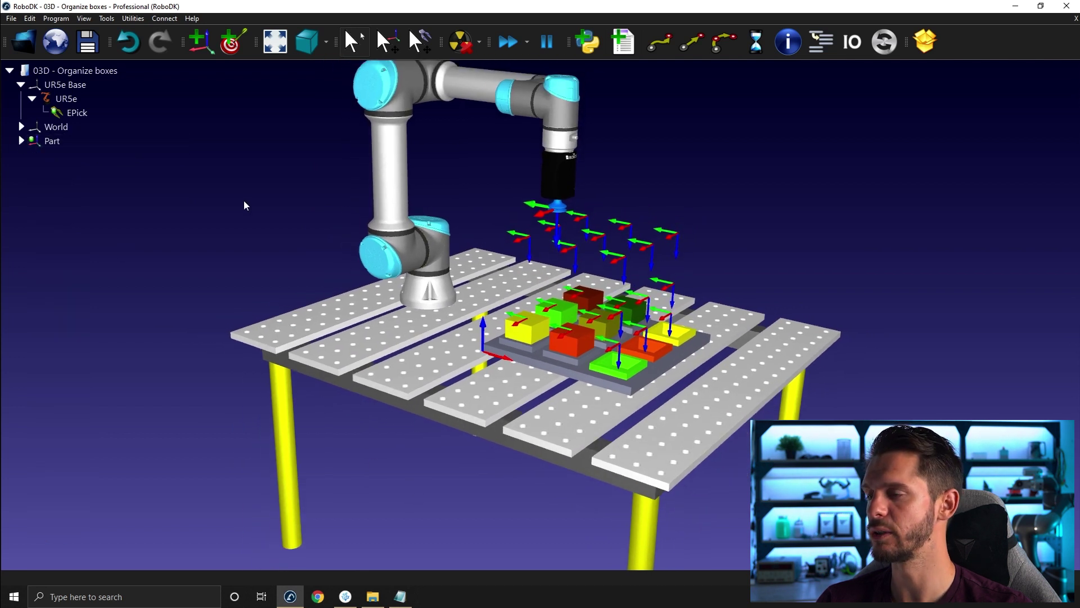
middle_click_drag(607, 326, 623, 359)
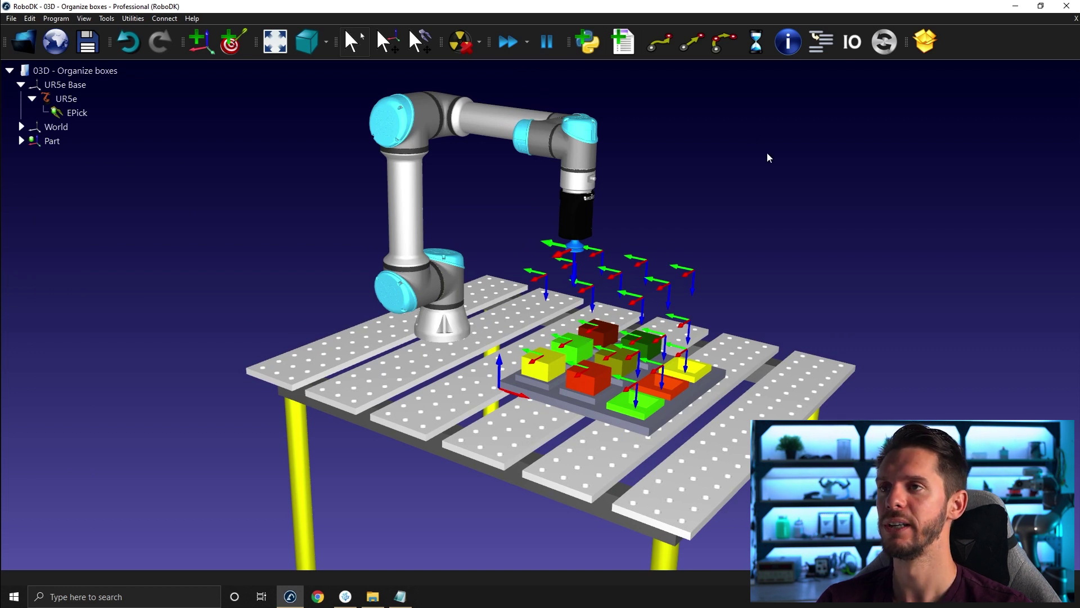
- Add a new program and rename it ReplaceObjects
left_click(619, 50)
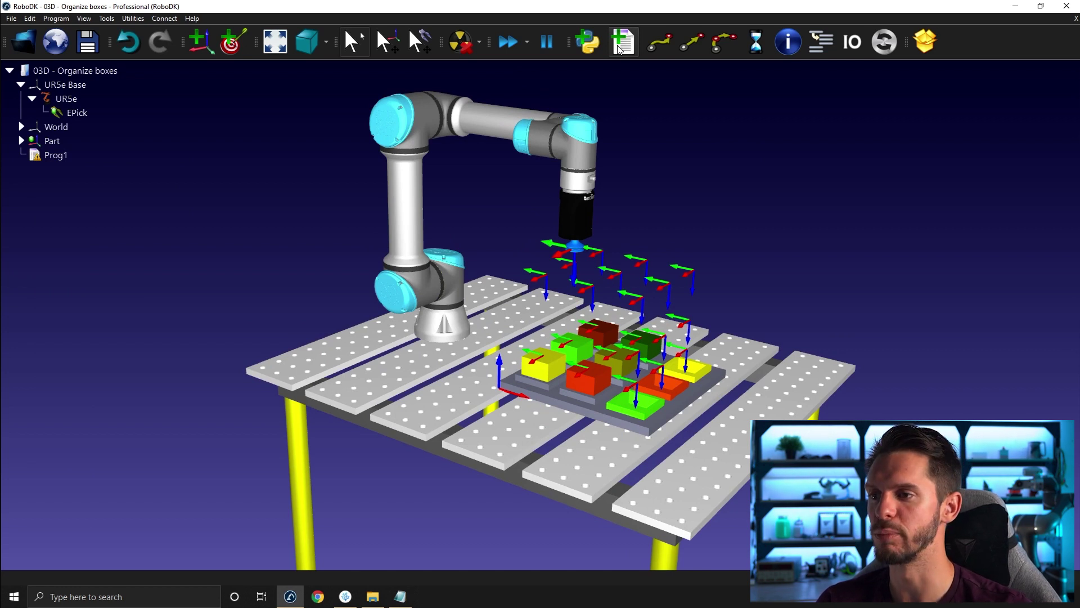
left_click(61, 158)
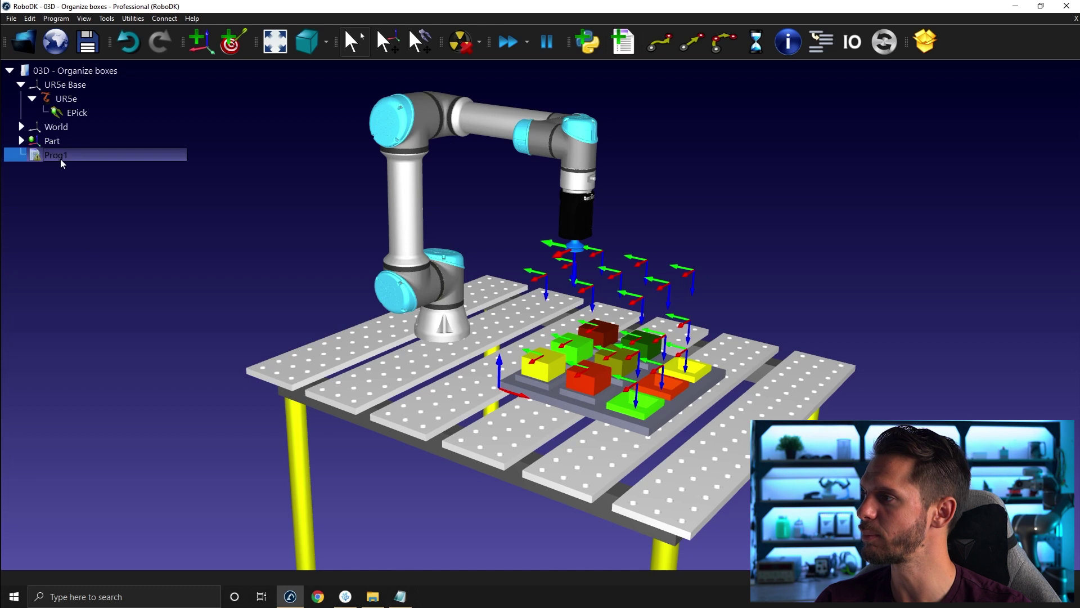
key("F2")
type("Rep")
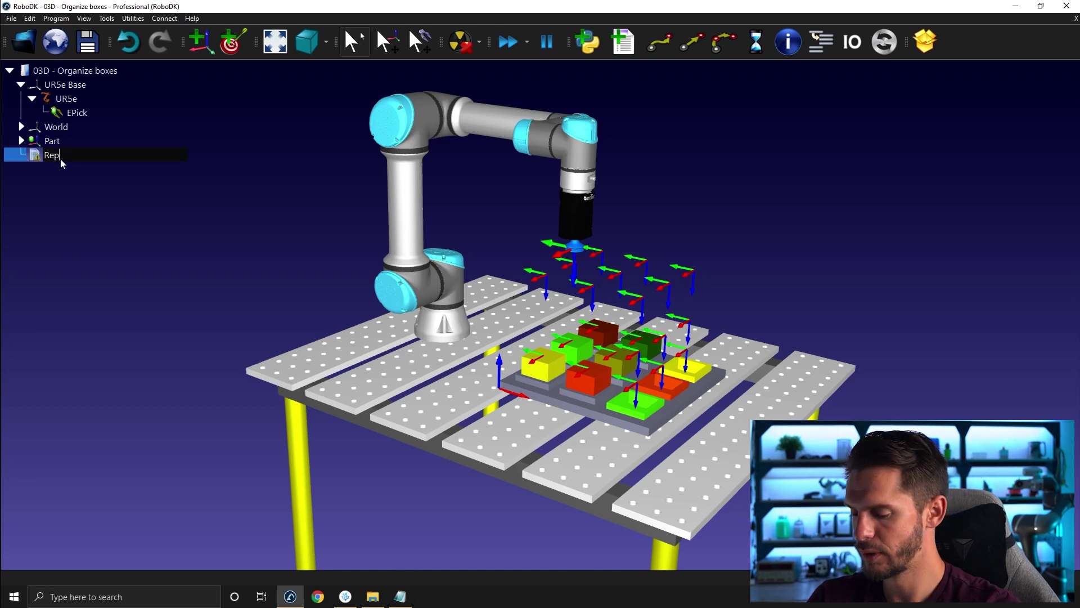
type("laceObjects")
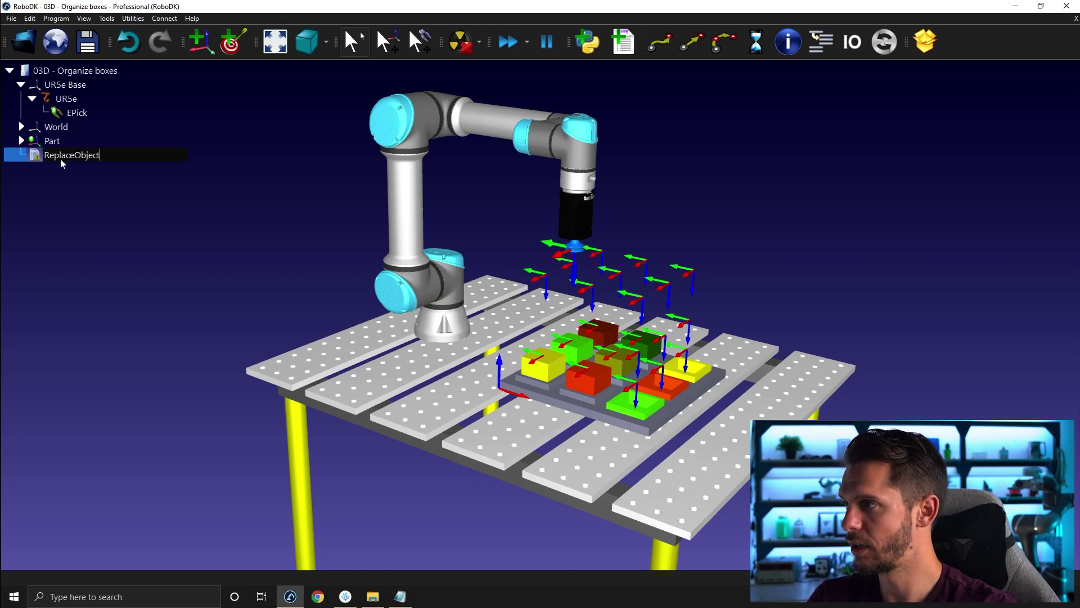
key("Return")
- Add a Set object position (relative) event covering the Table through every Bloc
right_click(60, 160)
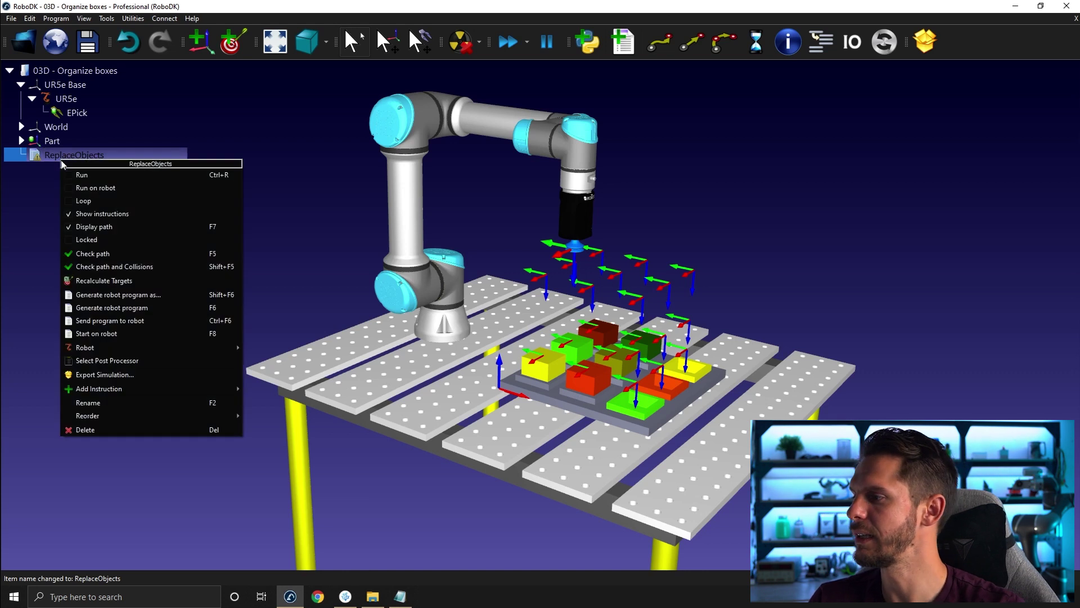
mouse_move(176, 388)
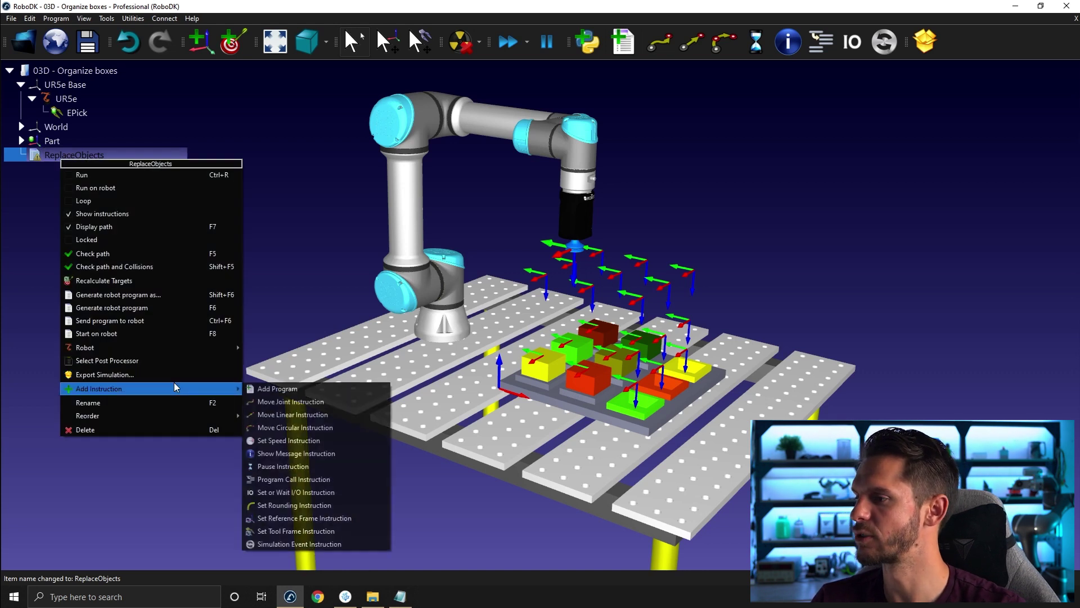
left_click(292, 544)
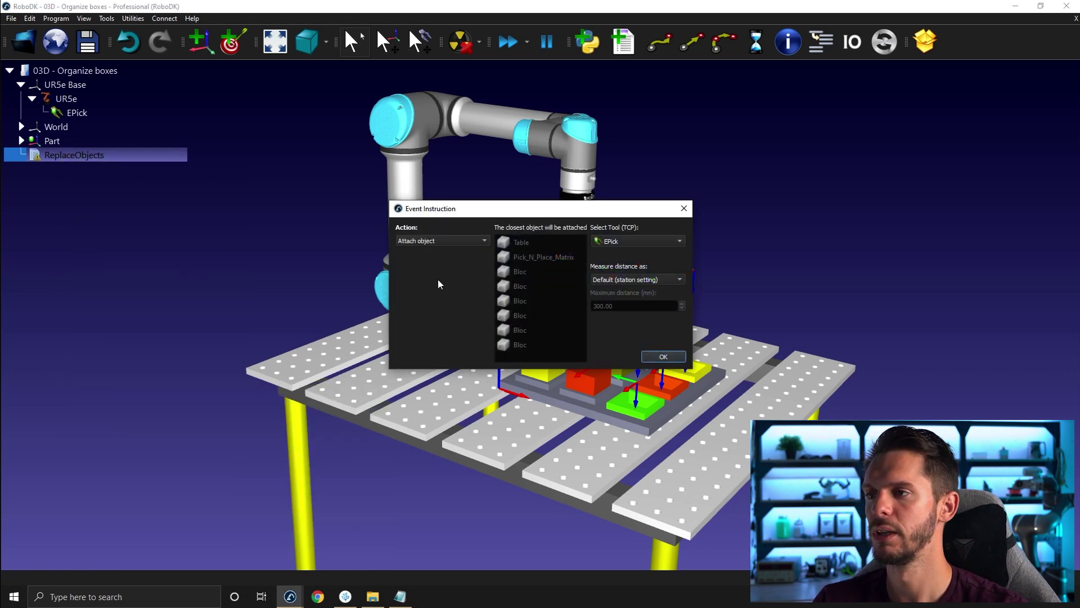
left_click(450, 241)
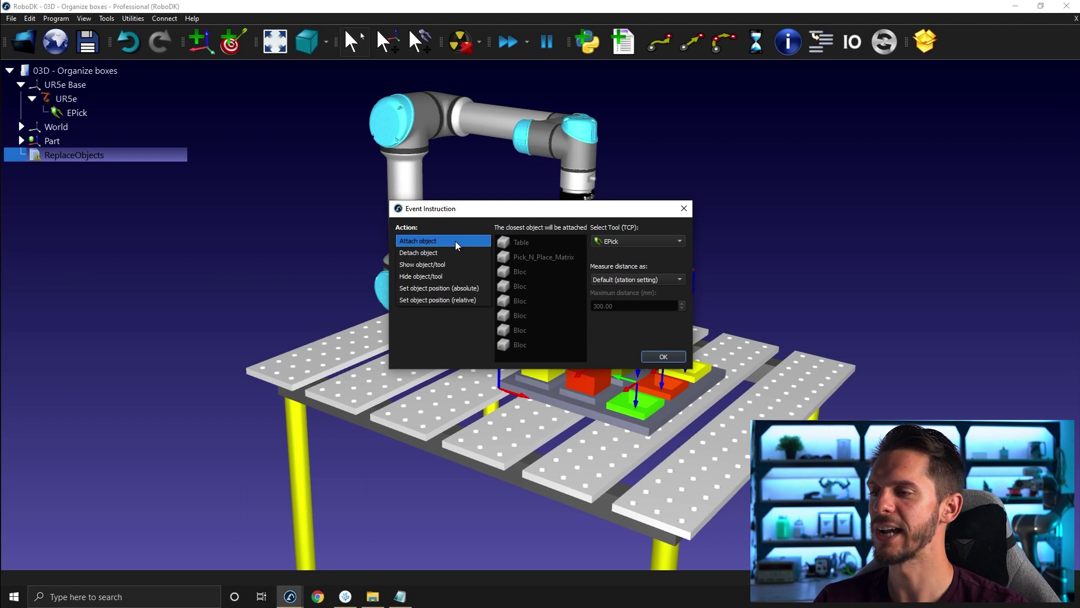
left_click(437, 299)
left_click(528, 243)
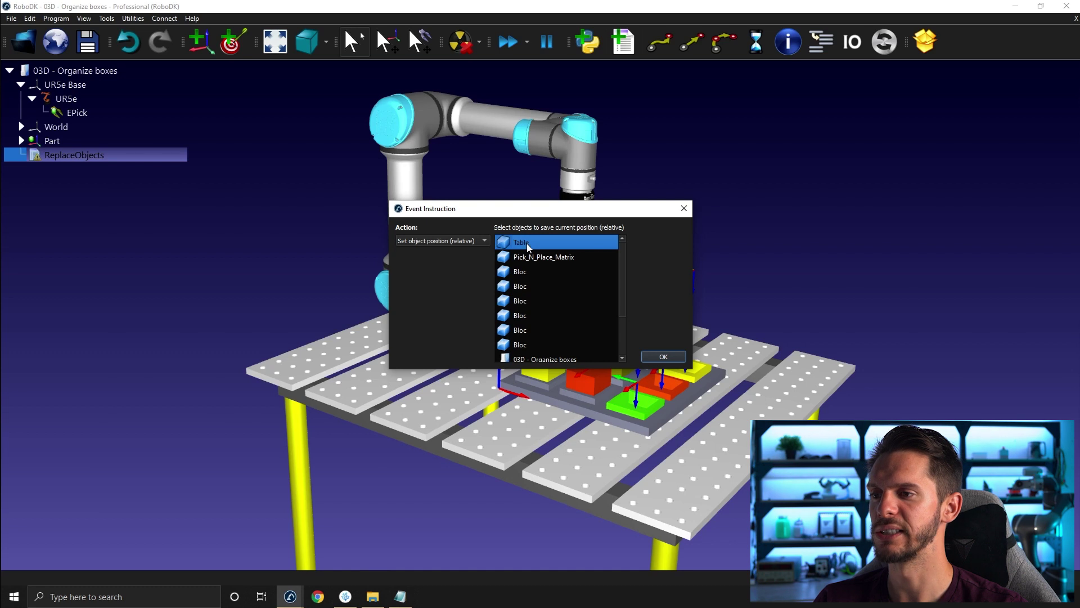
left_click(537, 343, "shift")
scroll(530, 344, "down", 2)
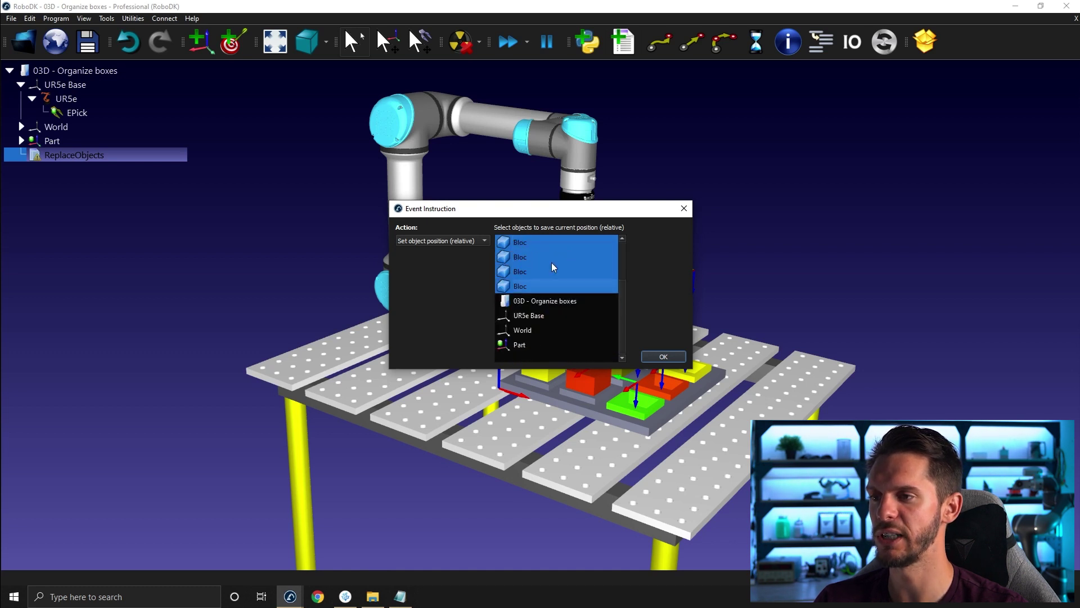
scroll(550, 351, "up", 1)
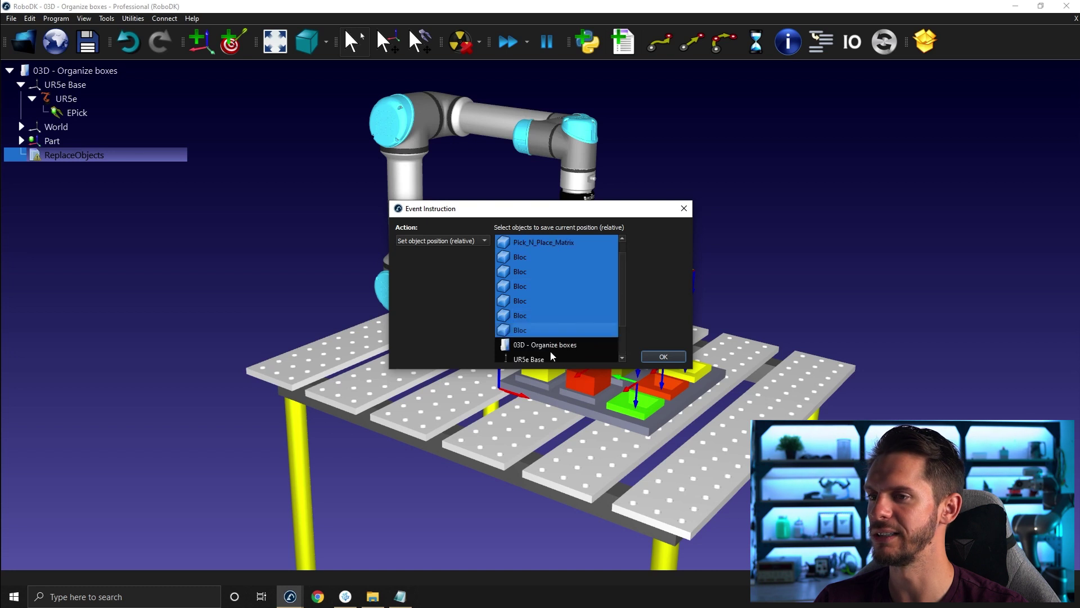
left_click(663, 353)
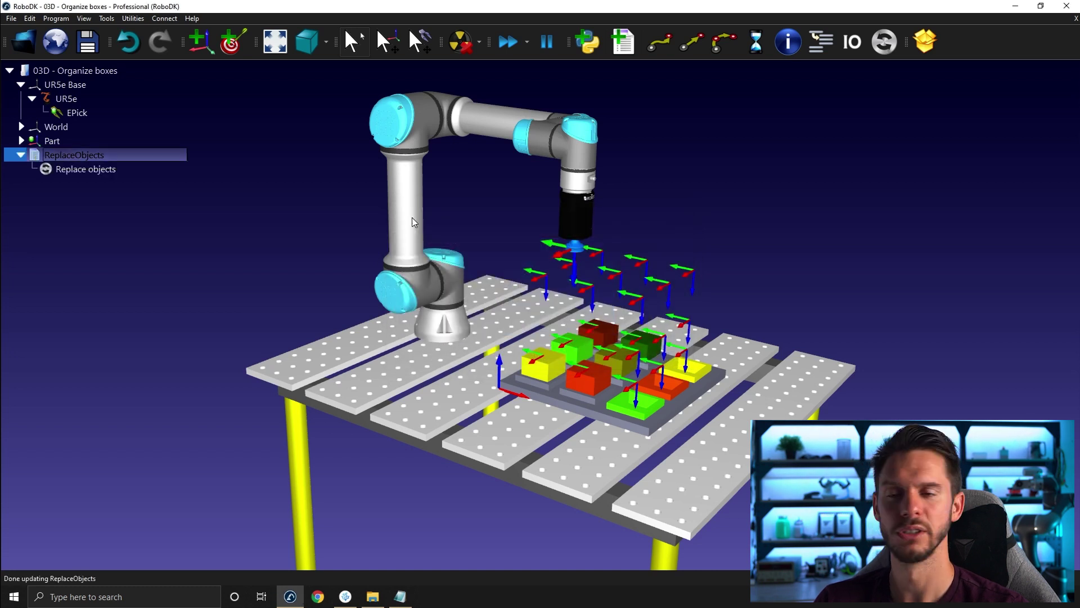
double_click(602, 383)
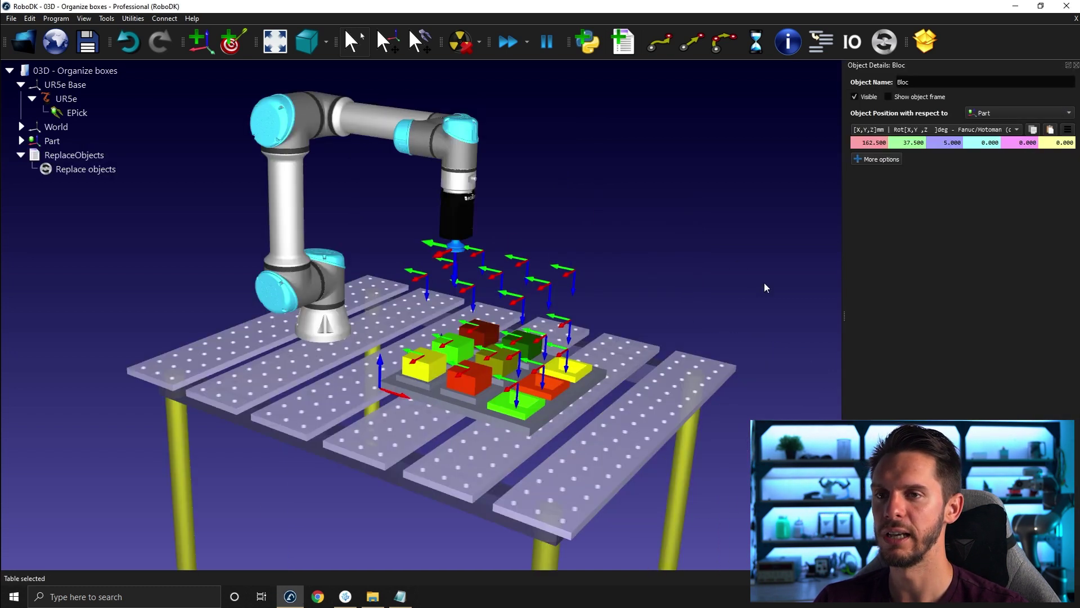
scroll(872, 143, "up", 7)
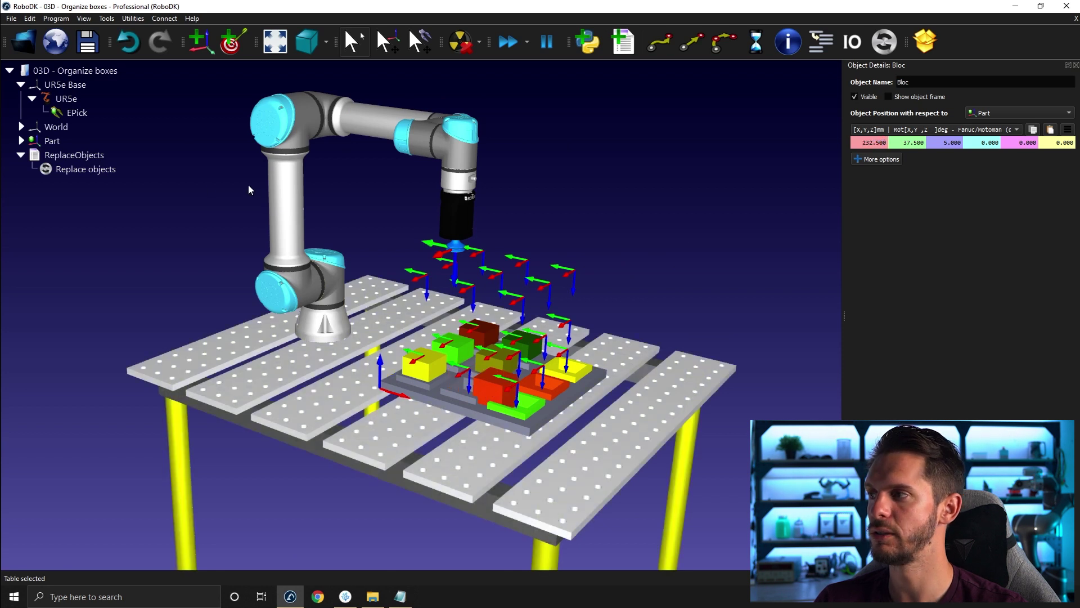
double_click(86, 157)
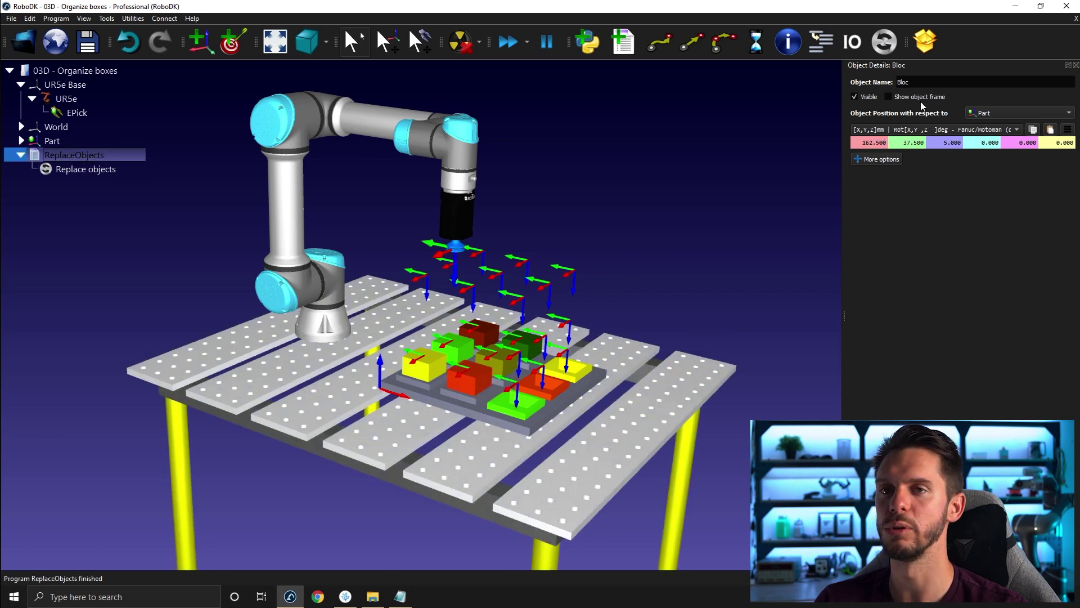
left_click(1076, 66)
left_click_drag(810, 210, 760, 212)
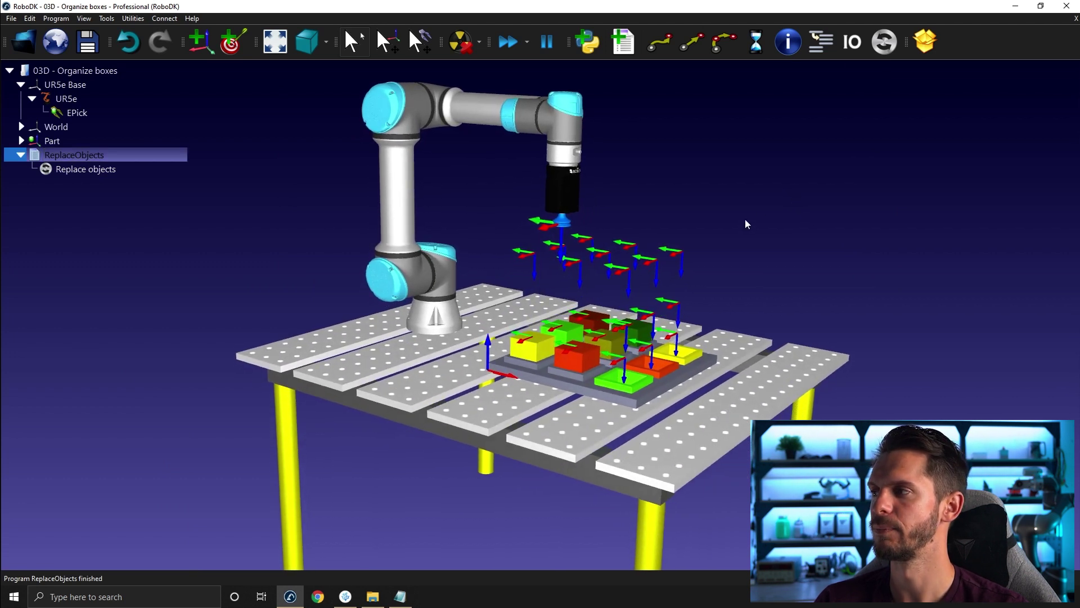
left_click(746, 220)
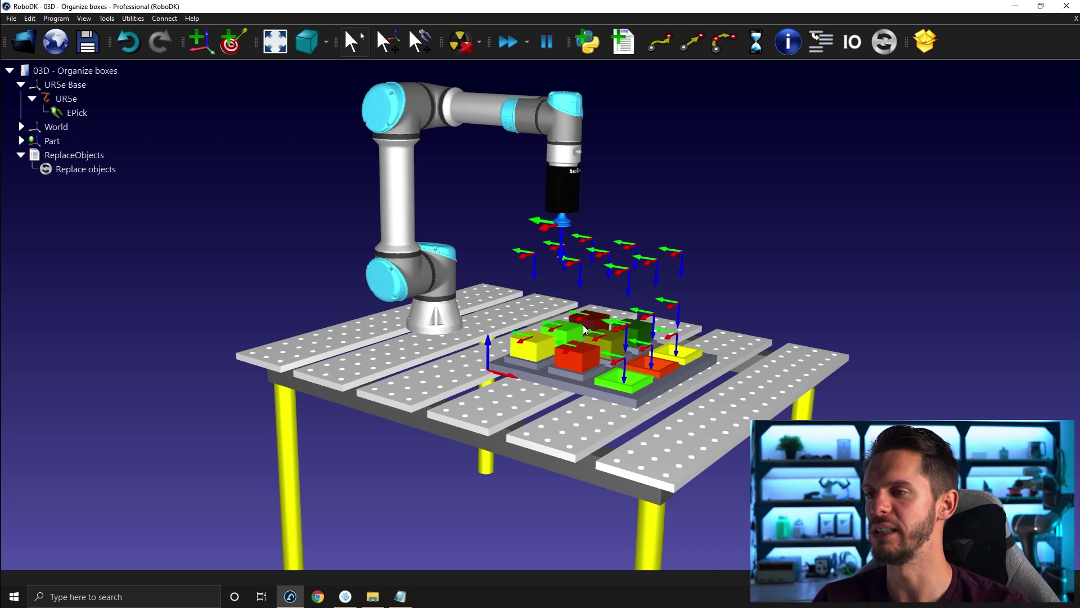
scroll(557, 334, "up", 5)
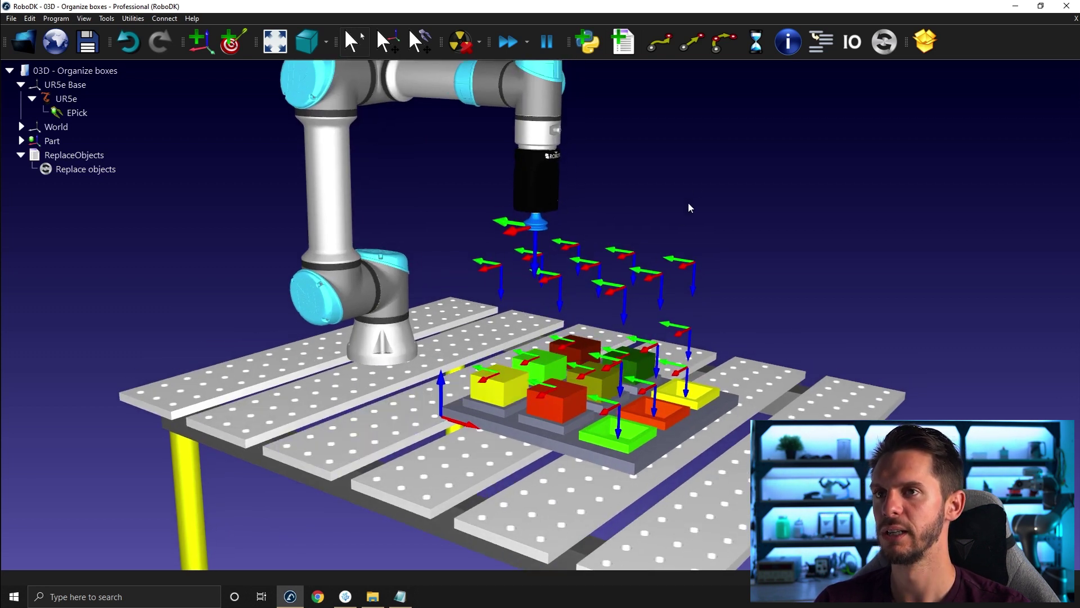
- Add another program and rename it Pick_LY
left_click(623, 44)
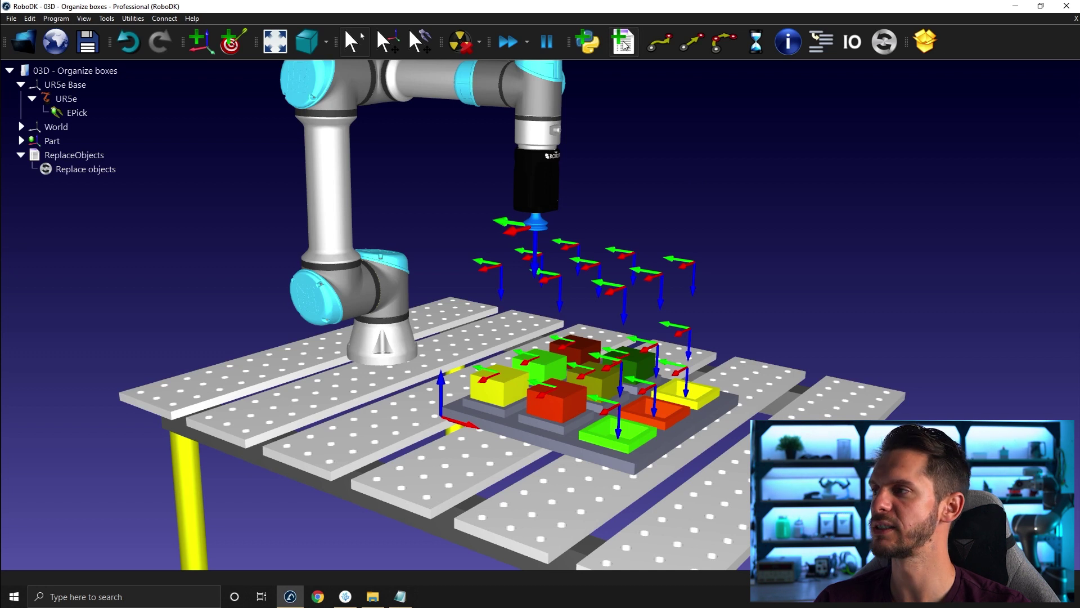
left_click(53, 188)
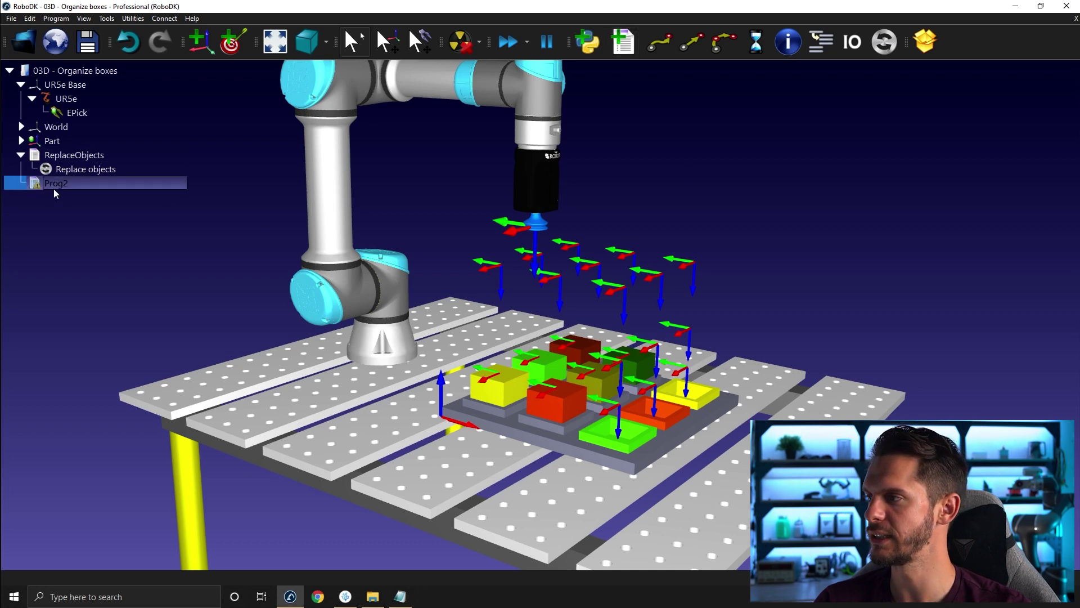
left_click(53, 188)
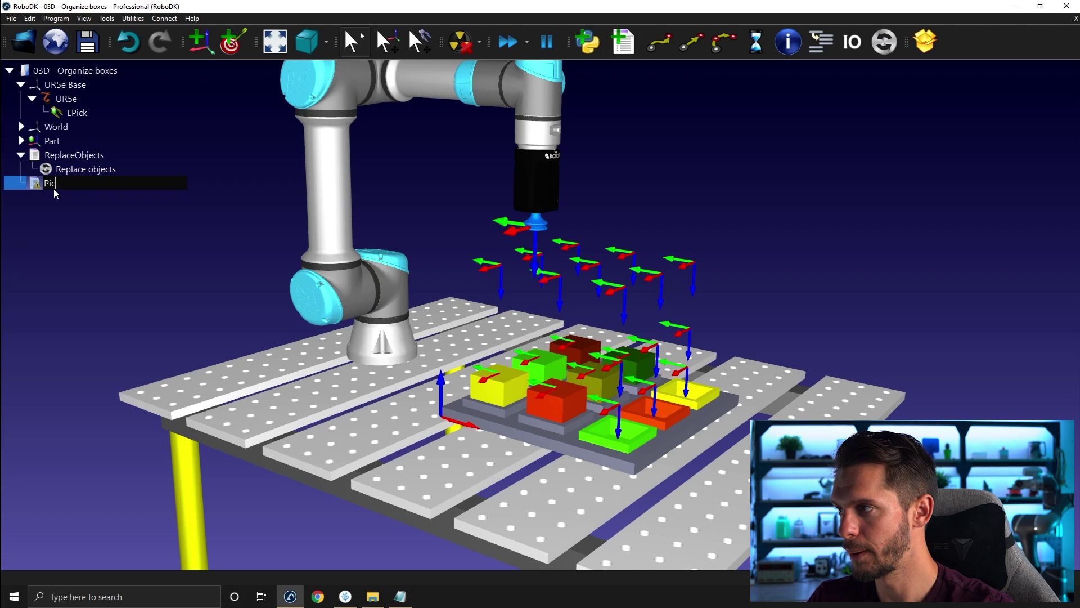
type("Pick_LY")
key("Return")
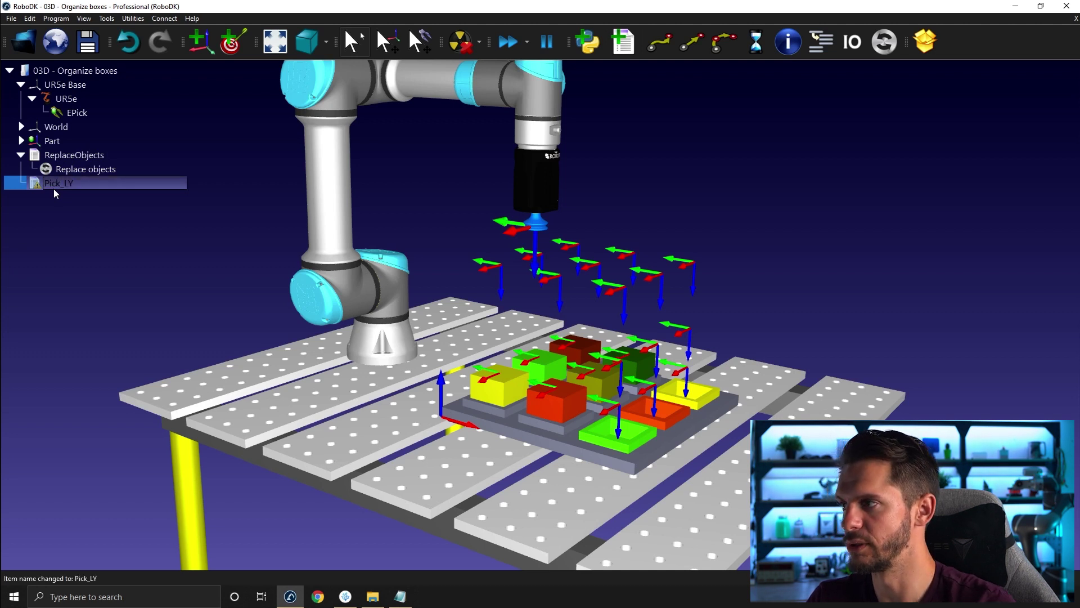
- Add a MoveJ to App_LY followed by a MoveL down to Pick_LY
left_click(21, 141)
scroll(86, 222, "down", 1)
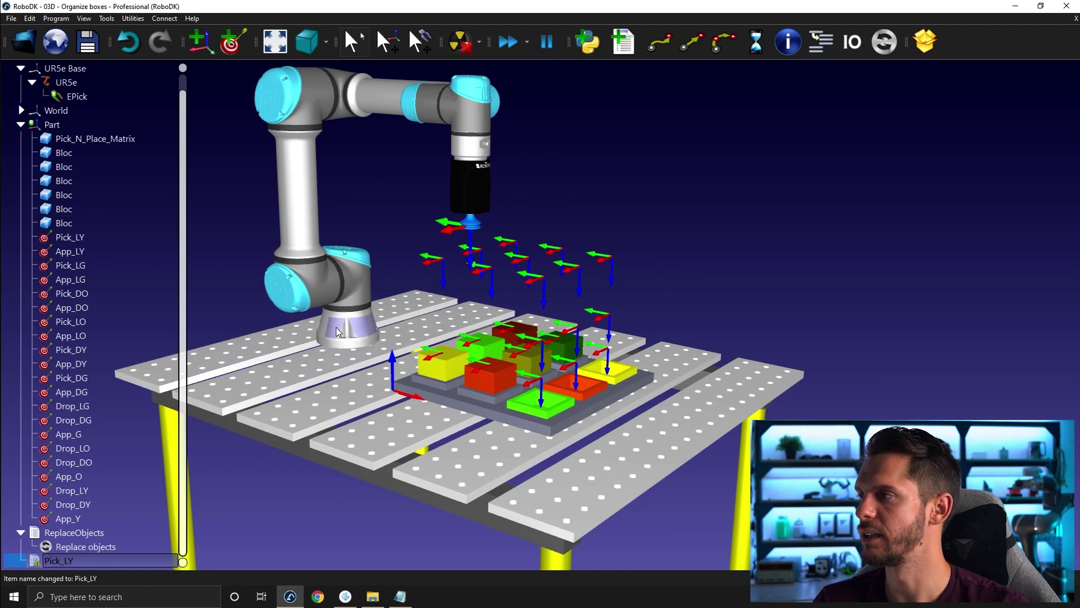
right_click_drag(269, 329, 393, 329)
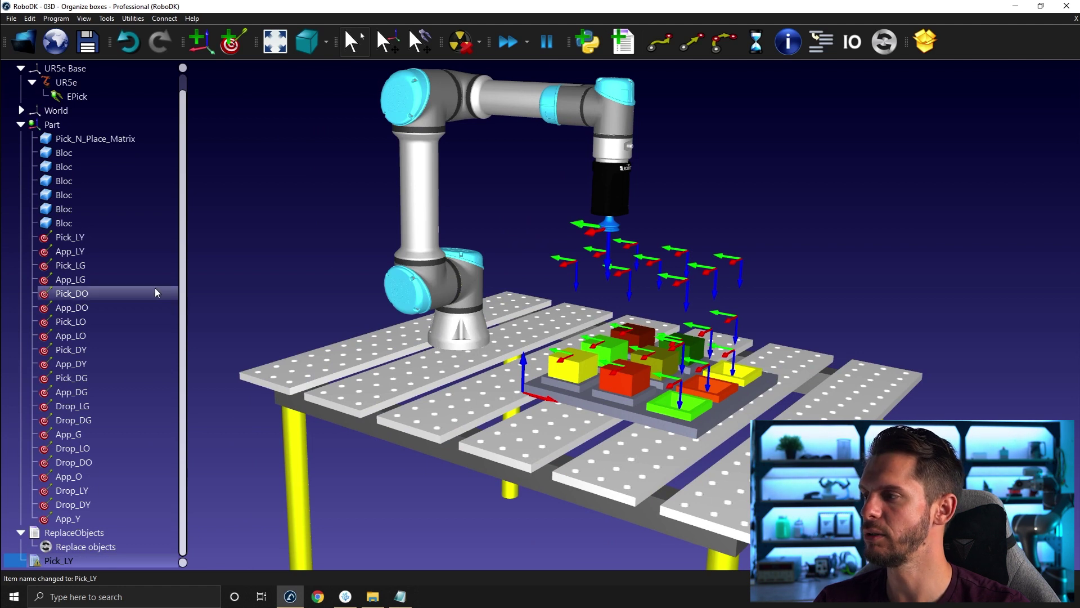
left_click(128, 252)
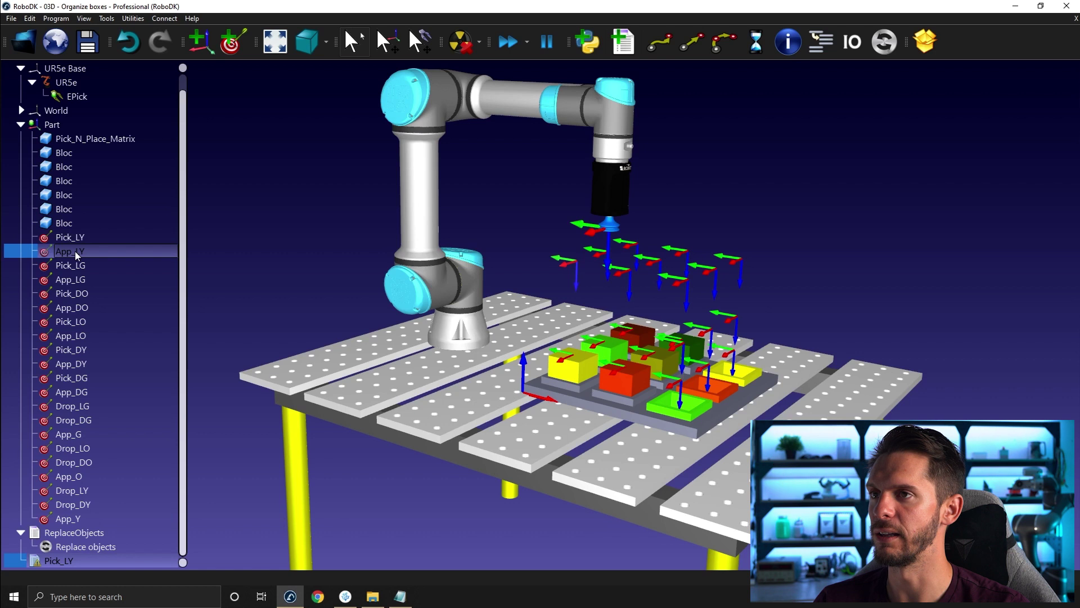
left_click(662, 48)
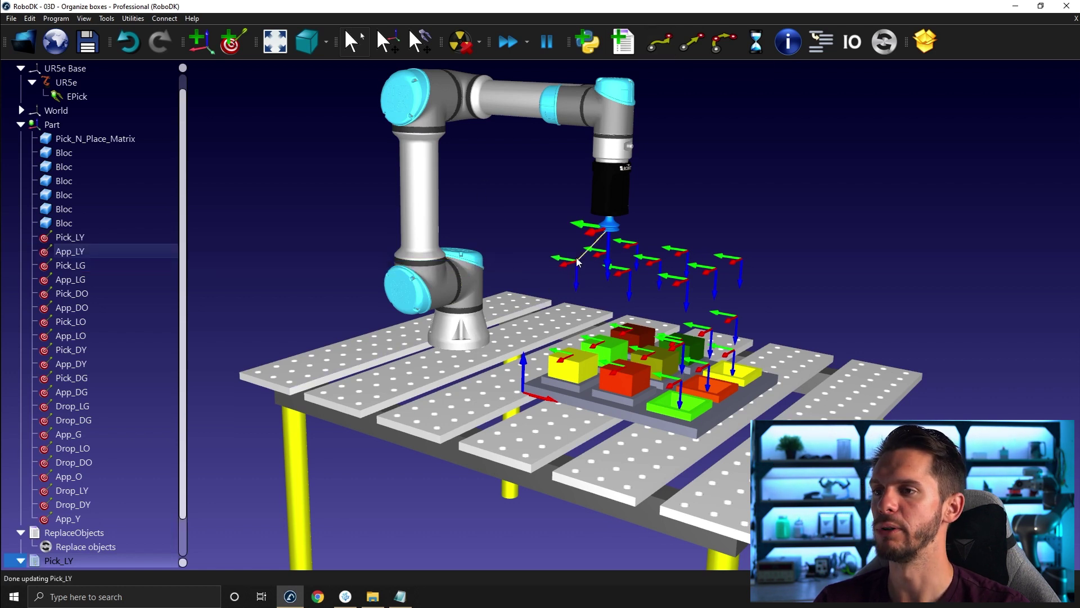
left_click(105, 241)
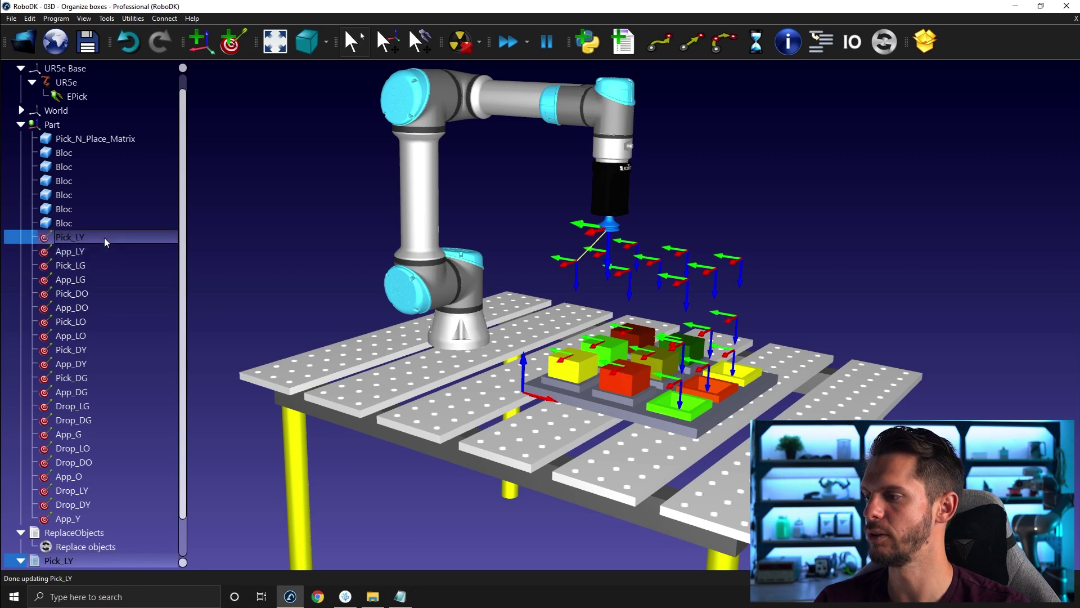
left_click(703, 45)
- Attach the box to EPick after the pick move, then add a linear retreat to App_LY
scroll(225, 360, "down", 2)
scroll(464, 448, "up", 2)
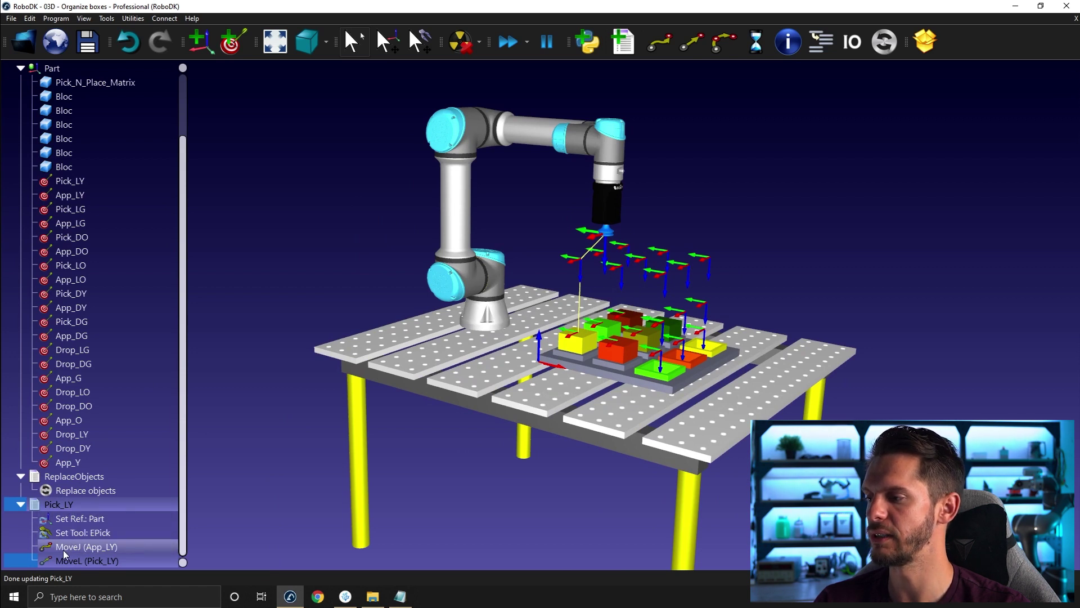
left_click(129, 558)
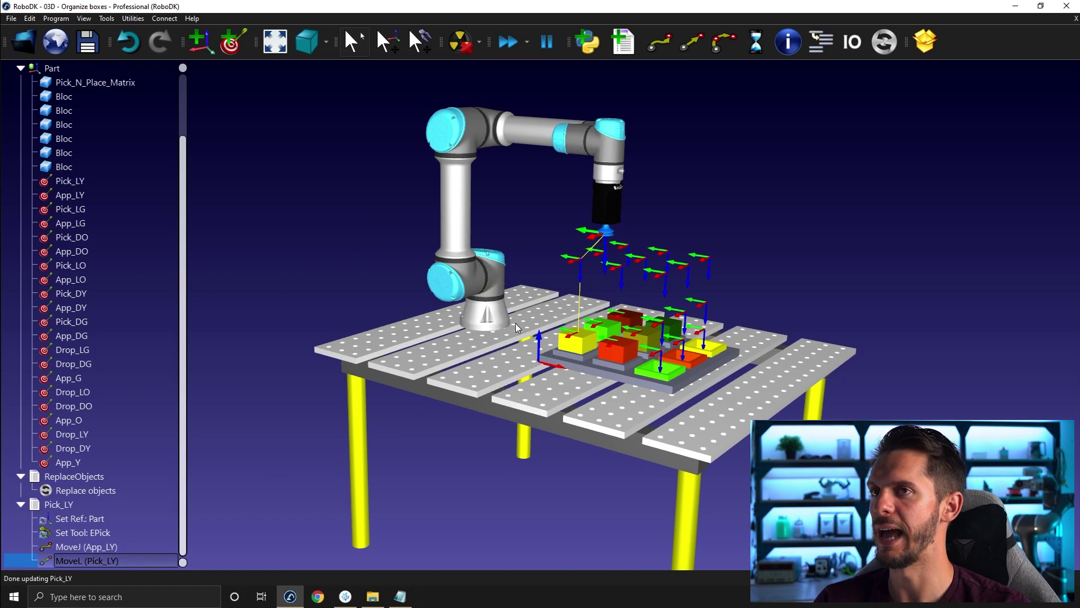
left_click(886, 43)
left_click(440, 244)
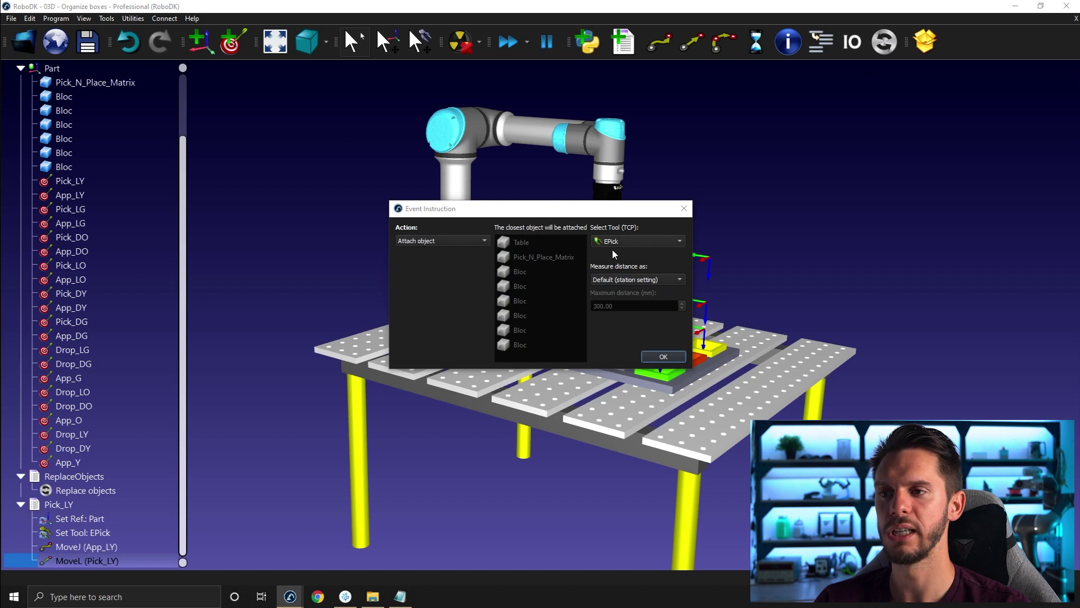
left_click(664, 357)
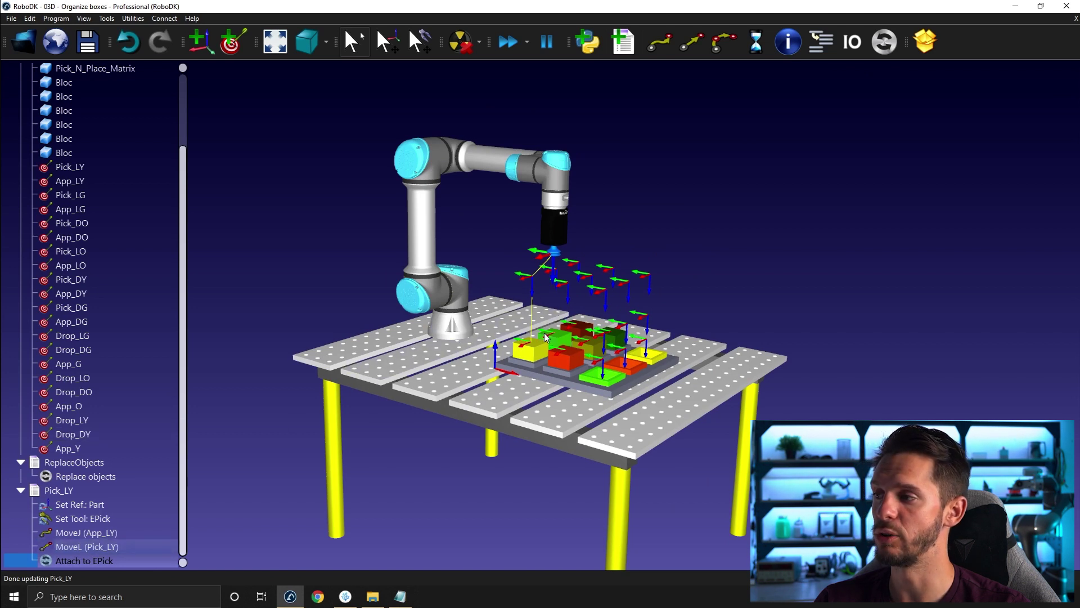
left_click(107, 182)
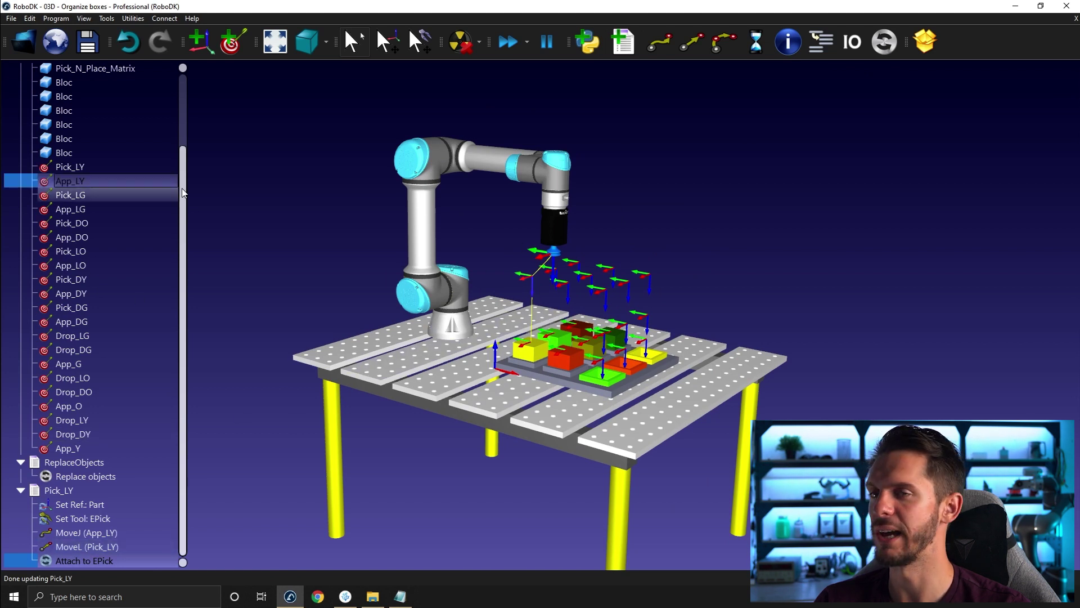
left_click(664, 106)
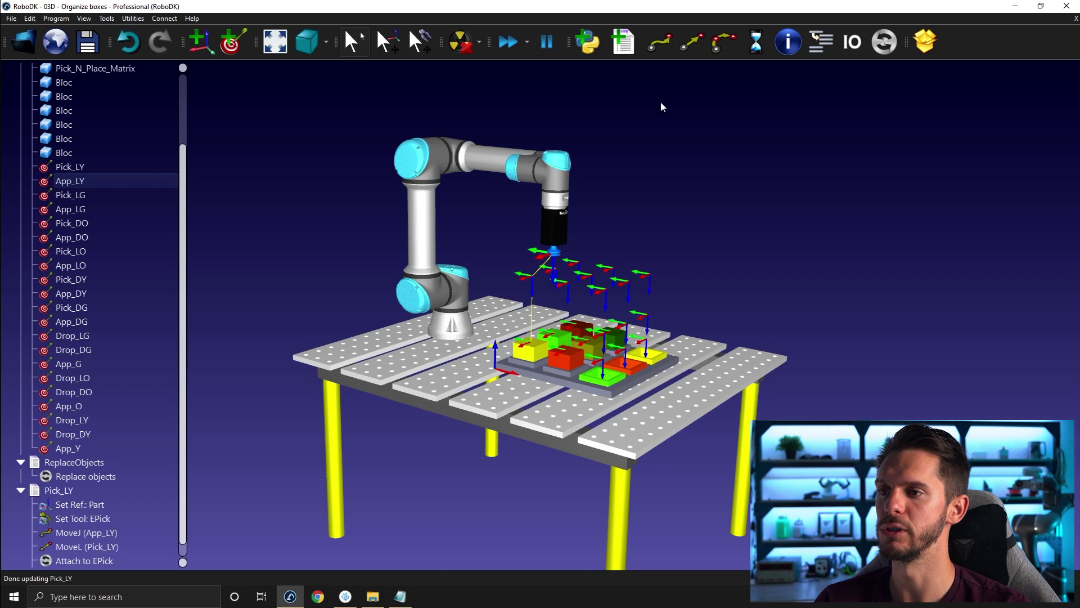
- Simulate Pick_LY, reset the boxes with ReplaceObjects, and simulate Pick_LY again
double_click(66, 492)
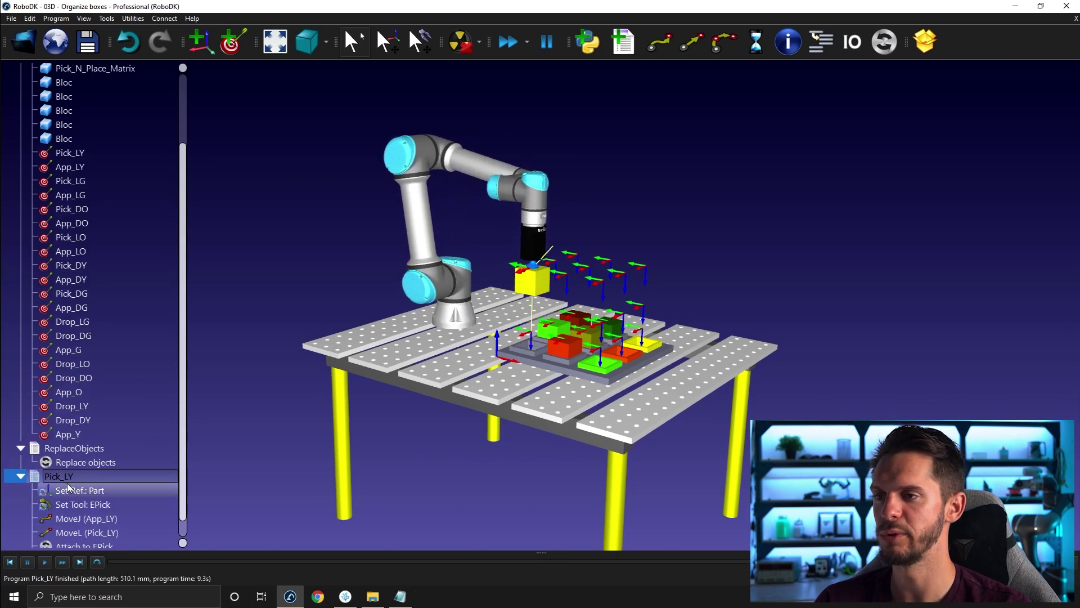
double_click(103, 448)
double_click(90, 488)
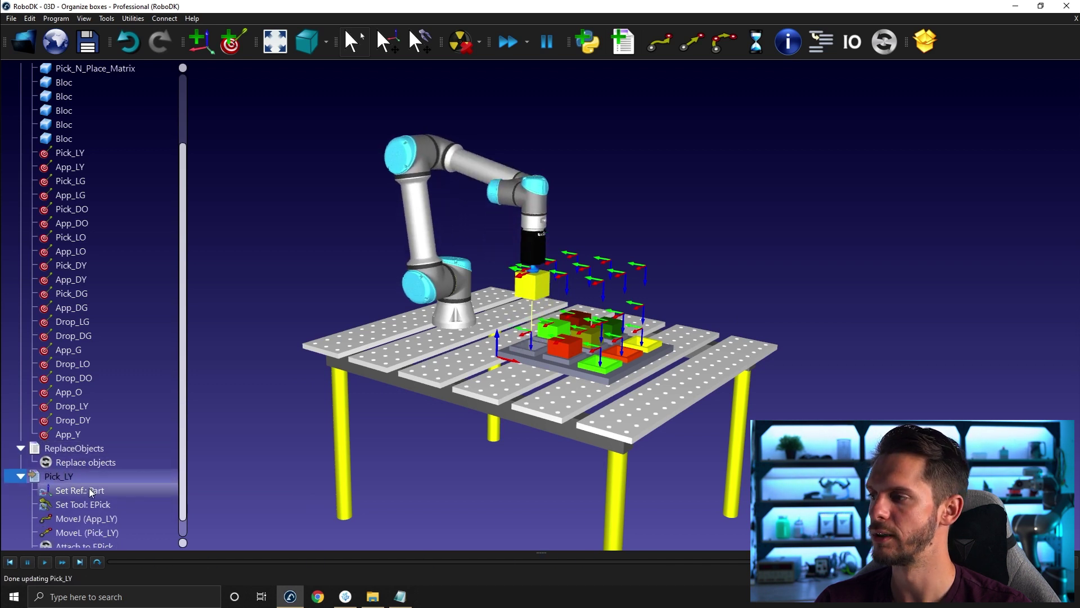
- Collapse the Part and Pick_LY nodes and run ReplaceObjects to return the yellow box
right_click_drag(694, 338, 758, 335)
scroll(122, 336, "up", 3)
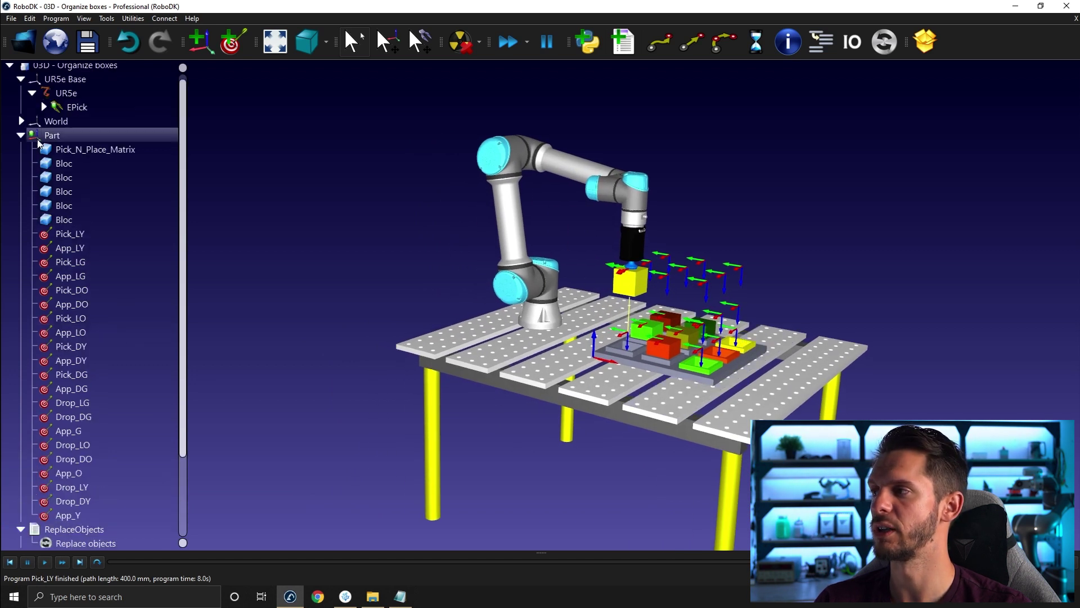
left_click(21, 141)
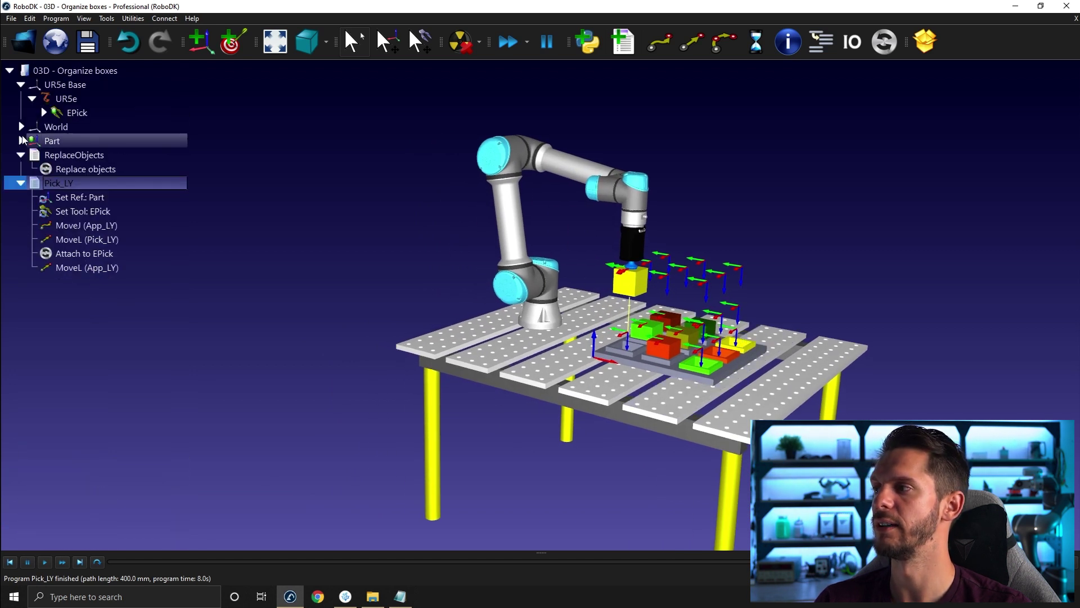
left_click(21, 182)
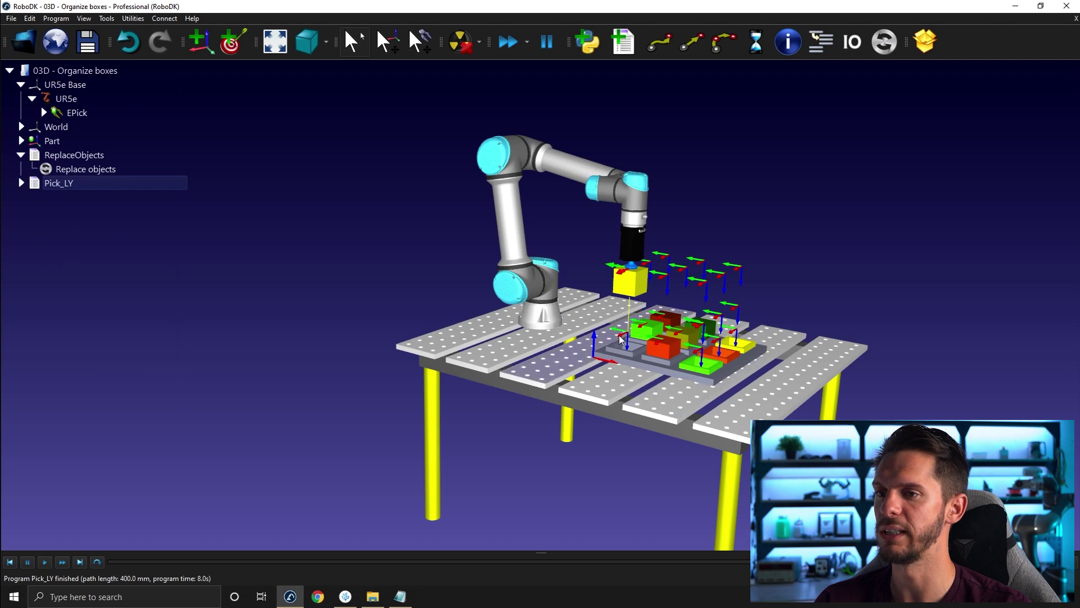
double_click(97, 155)
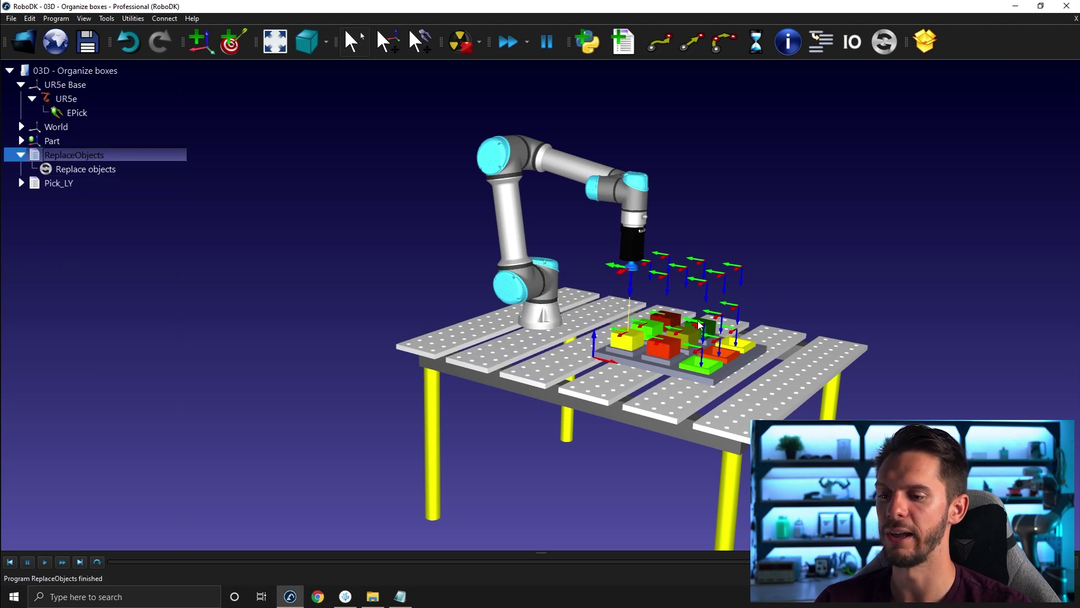
left_click(58, 182)
left_click(100, 71)
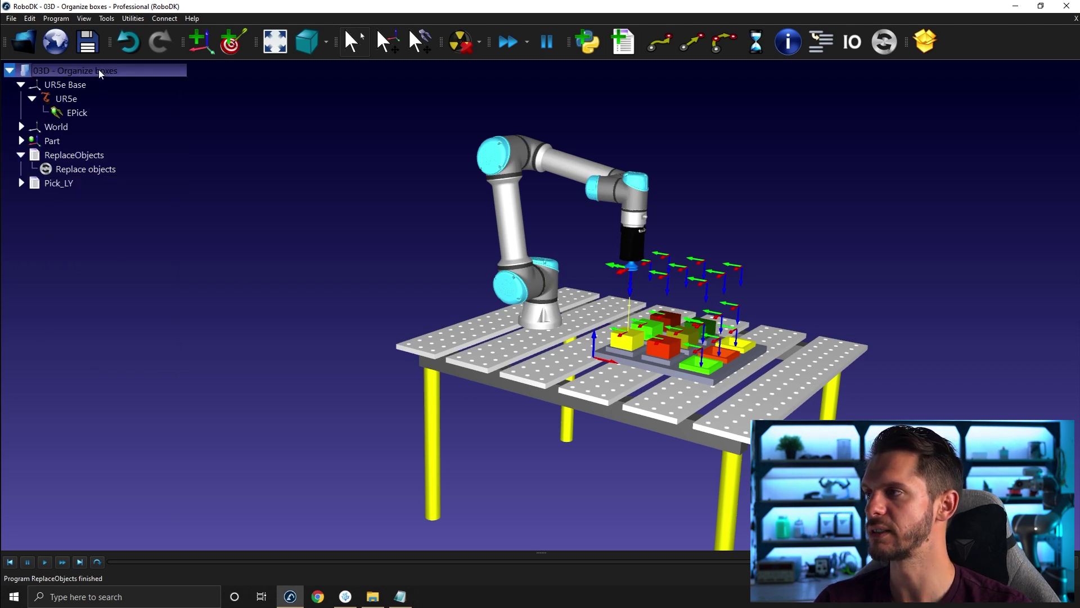
- Paste copies of the Pick_LY program under the station root
key("ctrl+v")
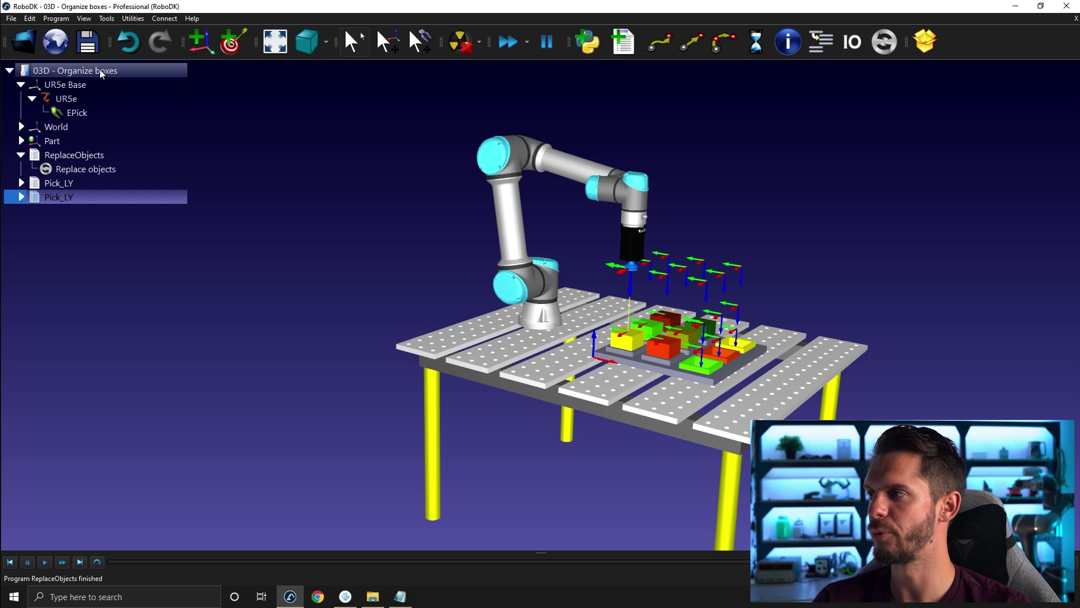
key("ctrl+v")
key("ctrl+v")
key("ctrl+v")
key("ctrl+v")
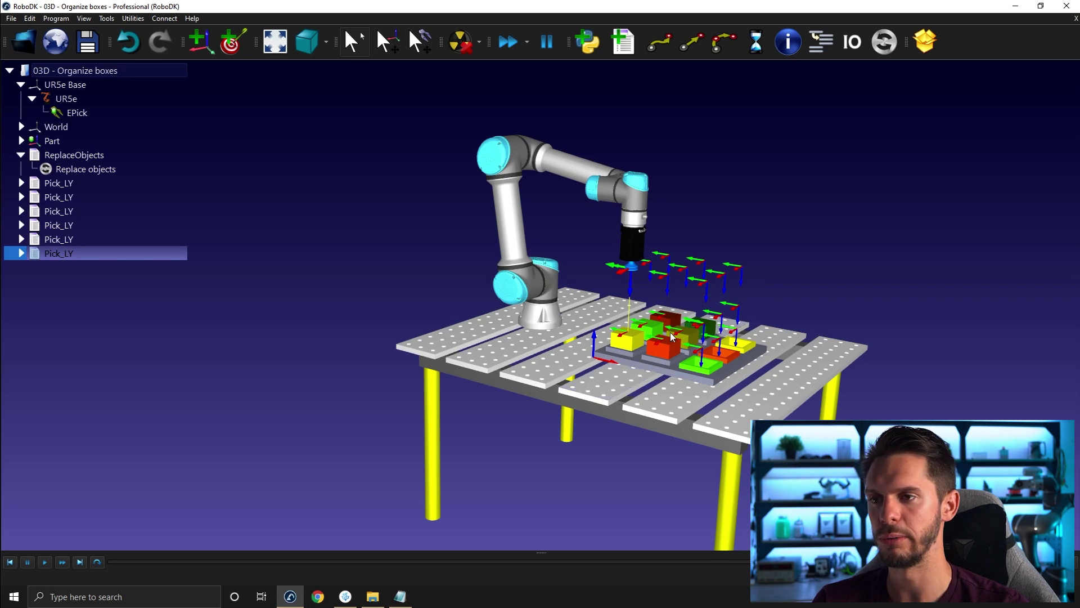
mouse_move(476, 413)
left_mouse_down()
mouse_move(465, 409)
mouse_move(471, 398)
mouse_move(429, 410)
left_mouse_up()
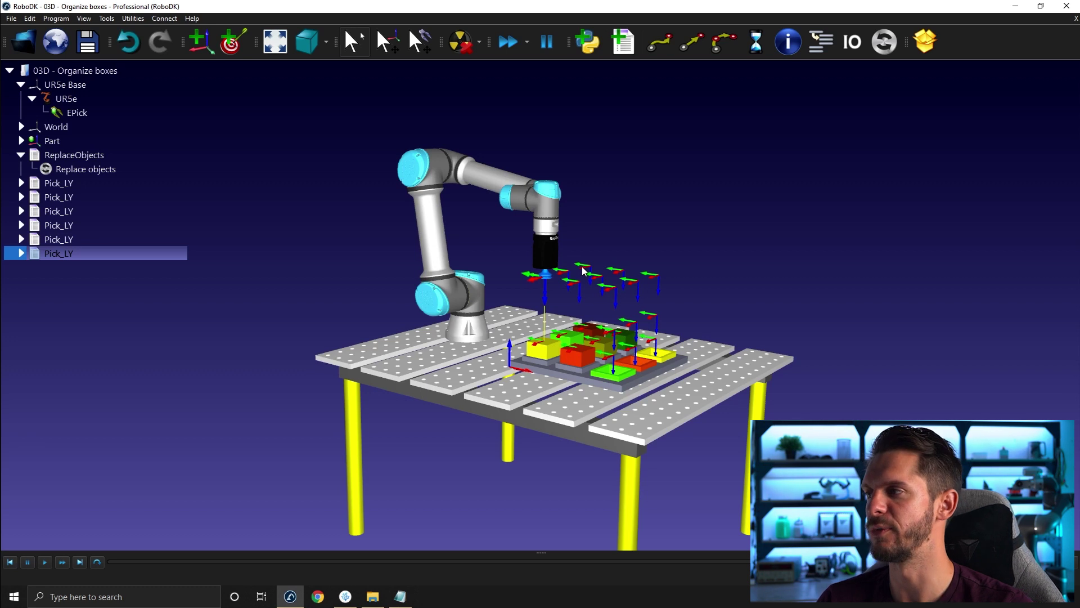
- Rename the first two Pick_LY copies to Pick_LO and Pick_LG
left_click(62, 198)
key("F2")
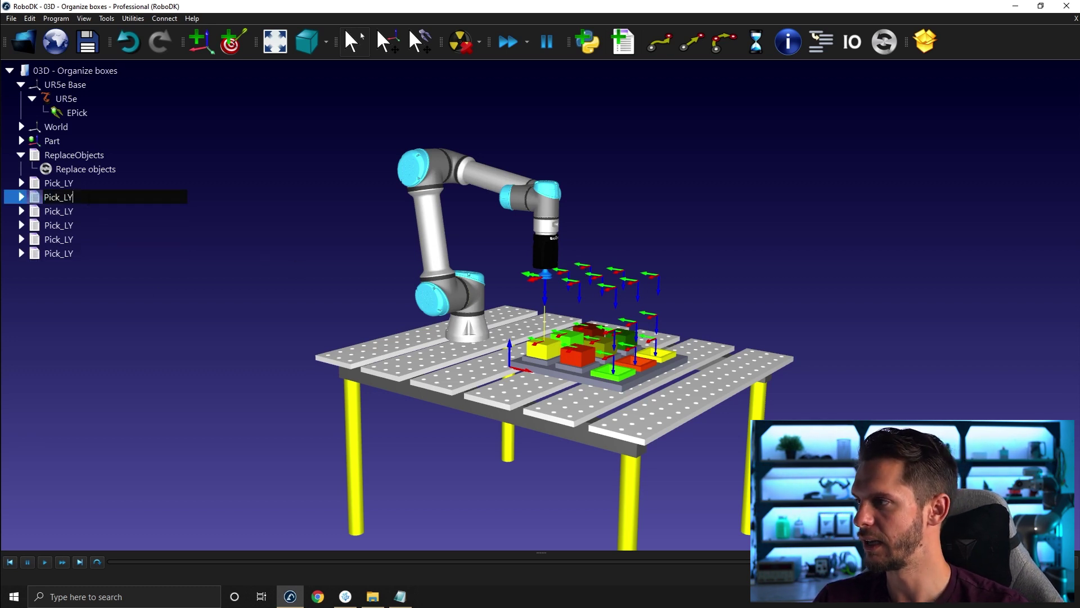
key("End")
key("BackSpace")
key("Return")
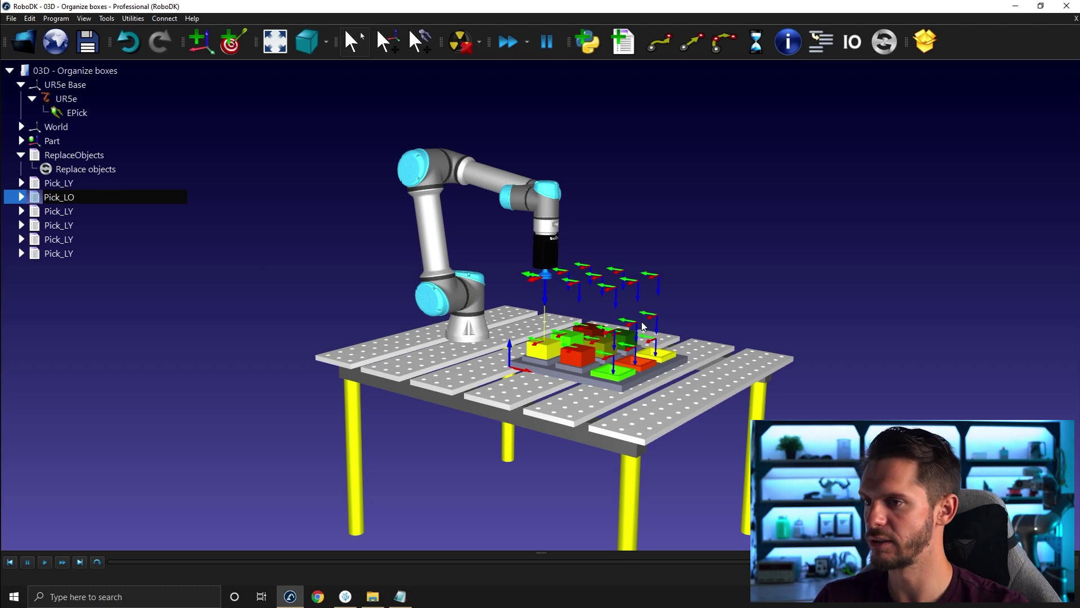
left_click(59, 211)
key("F2")
key("End")
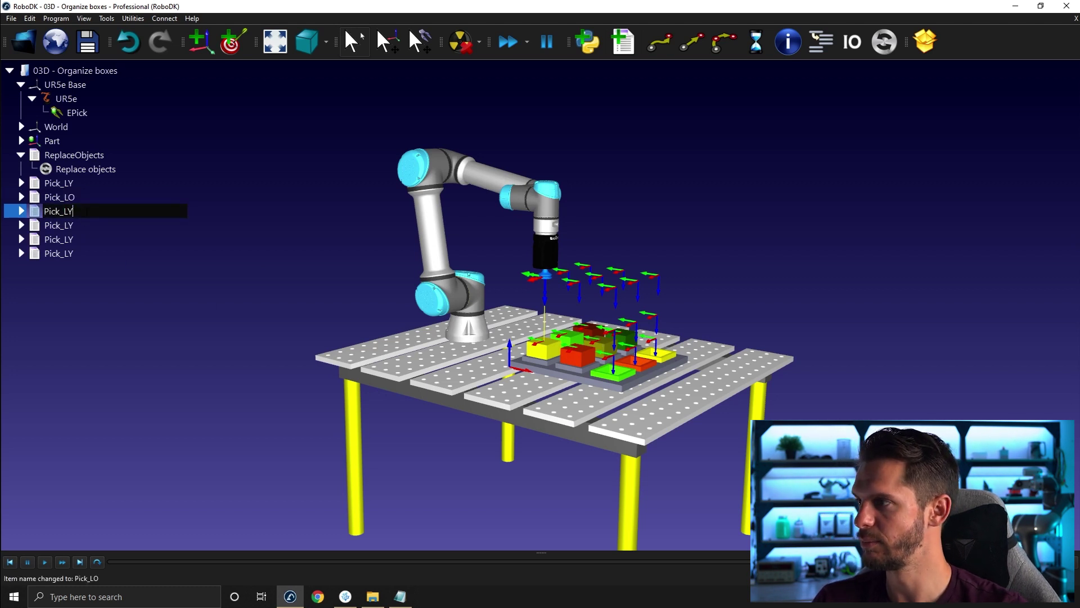
key("BackSpace")
type("G")
key("Return")
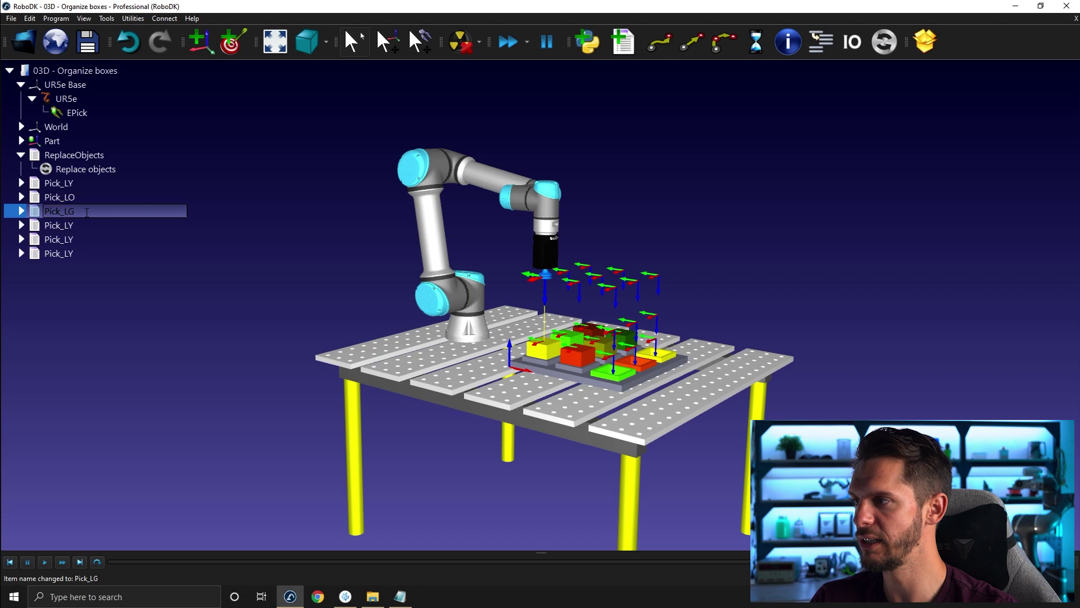
key("Down")
- Rename the remaining copies to Pick_DY, Pick_DO and Pick_DG
key("F2")
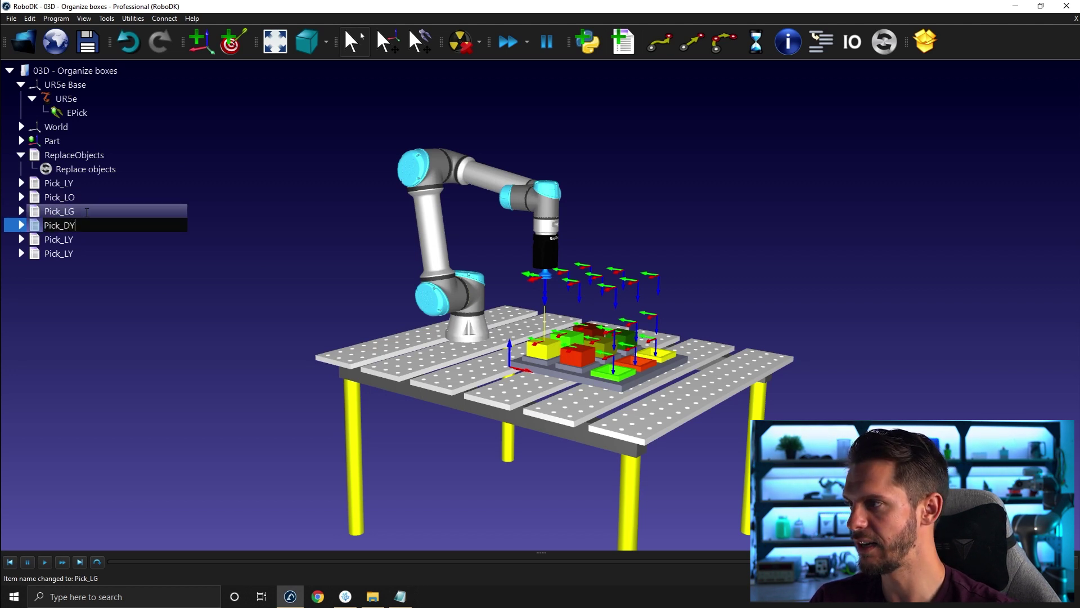
key("Return")
key("Down")
key("F2")
key("End")
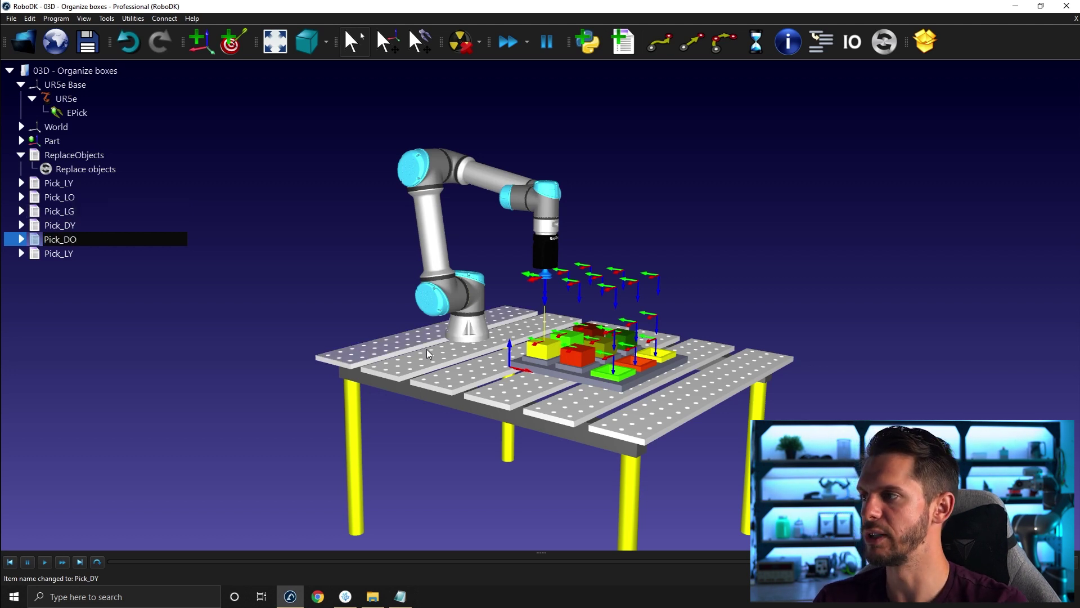
key("Return")
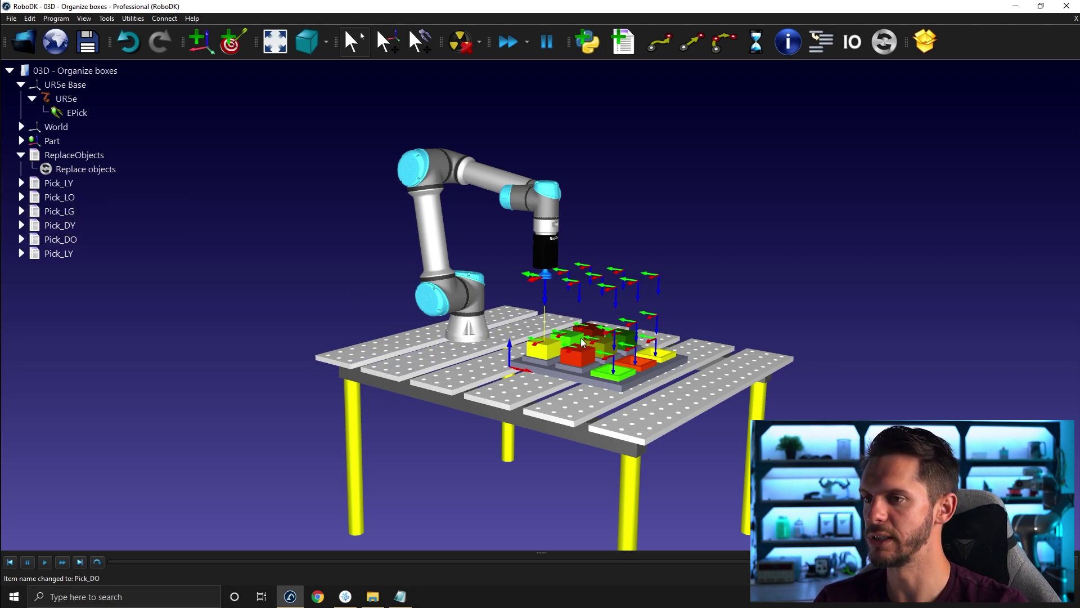
left_click(95, 254)
key("F2")
key("End")
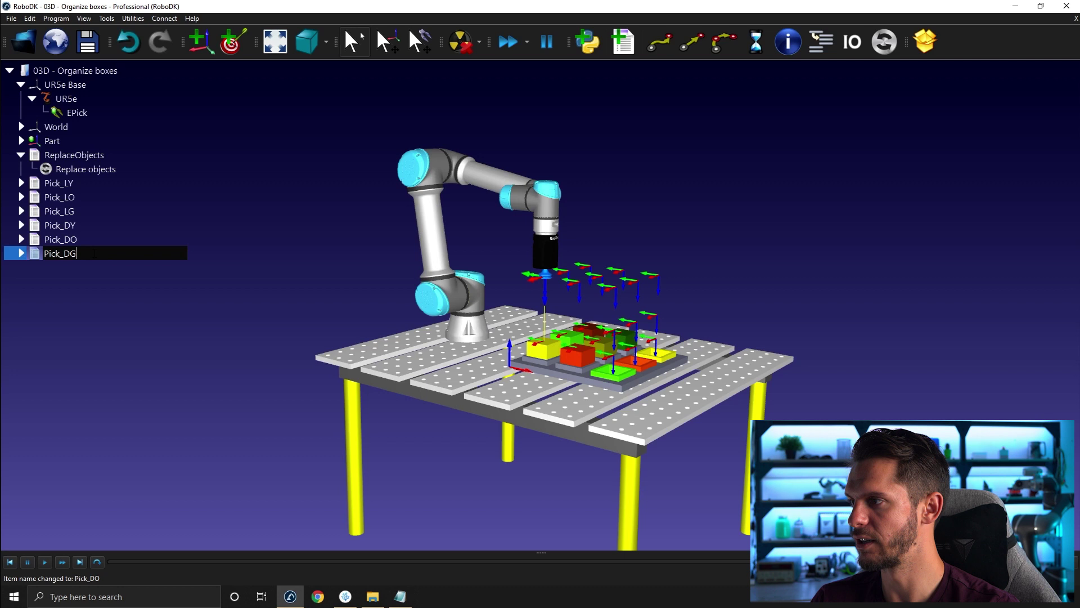
type("DG")
key("Return")
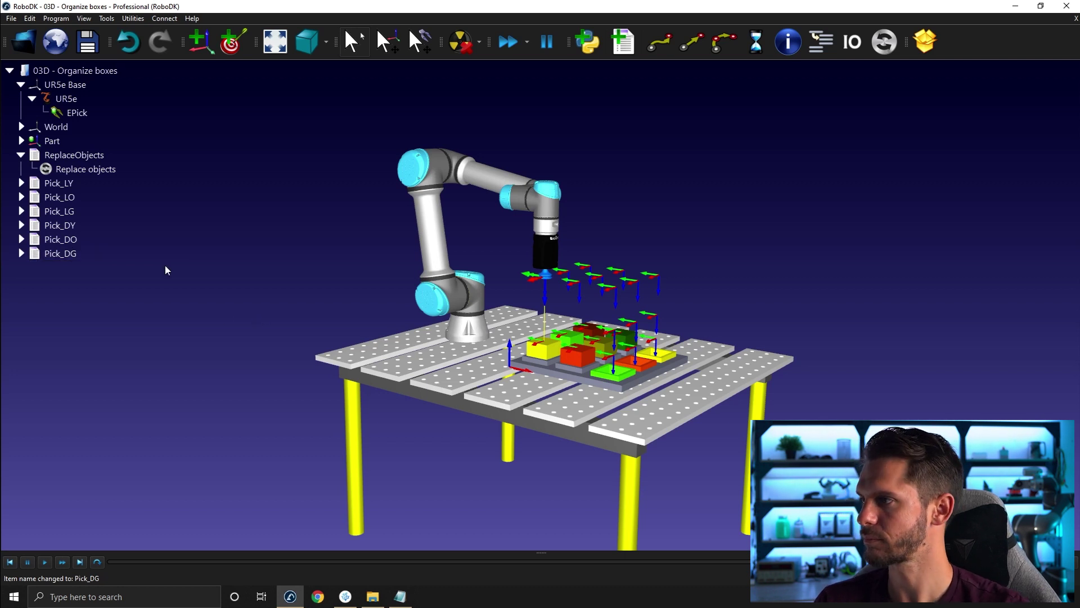
- Link Pick_LO's moves to App_LO, Pick_LO and App_LO, test it, then reset the boxes
left_click(22, 197)
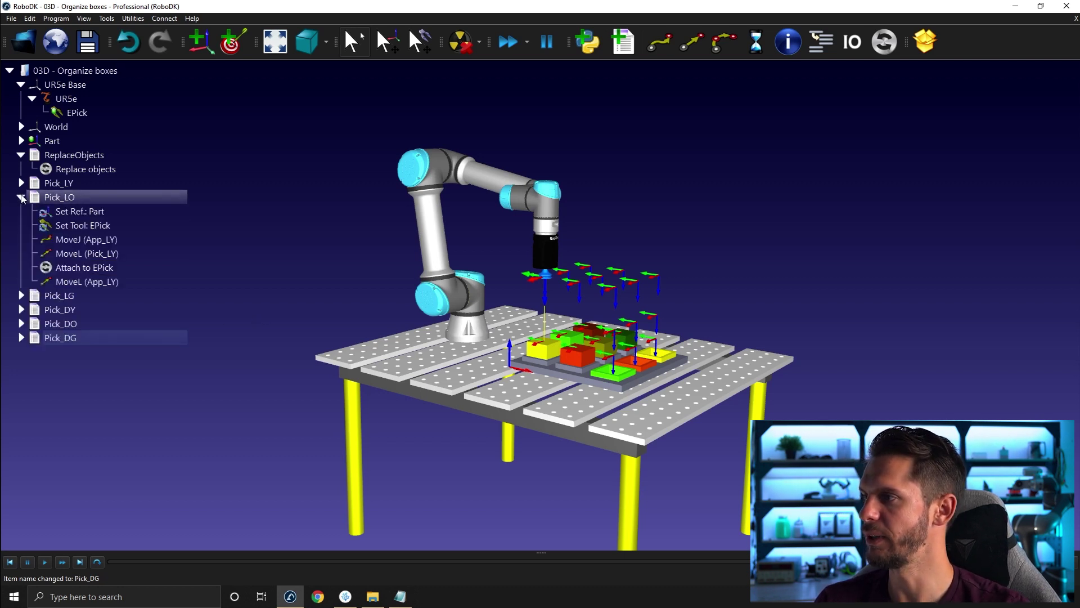
right_click(123, 237)
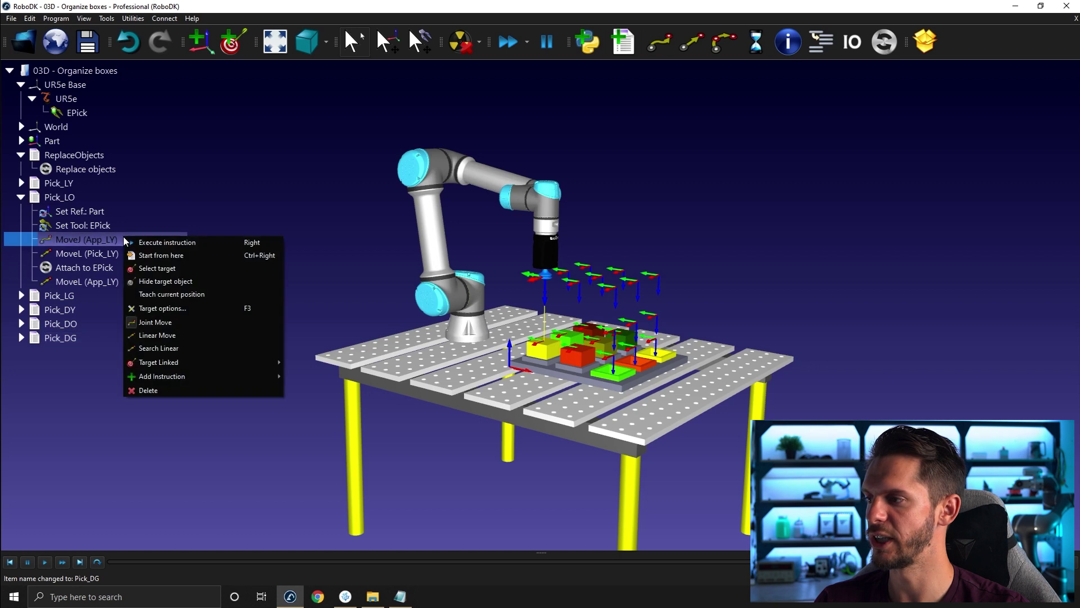
mouse_move(184, 361)
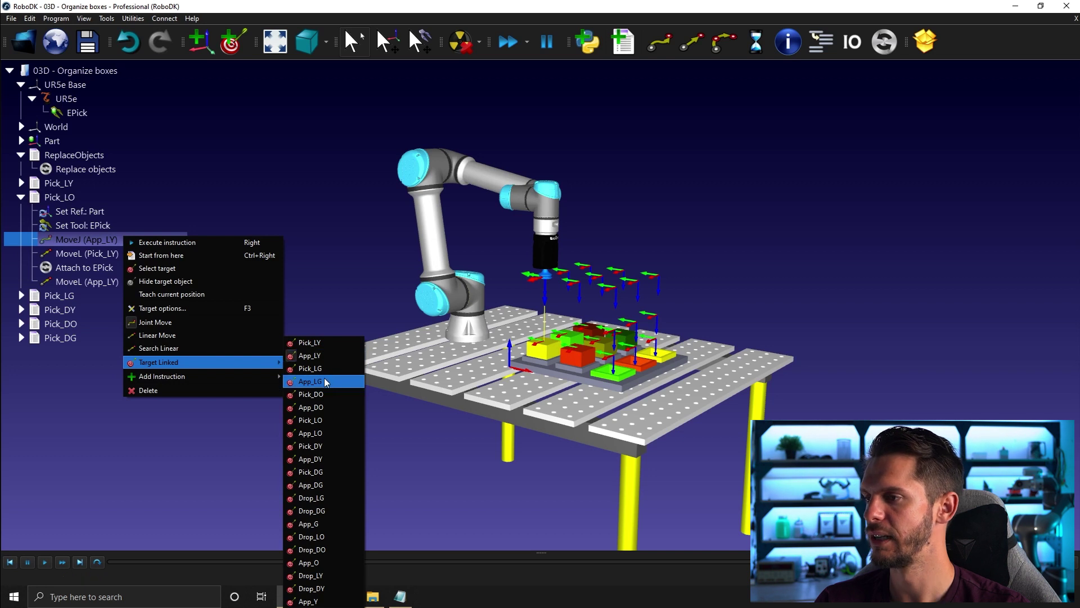
left_click(325, 432)
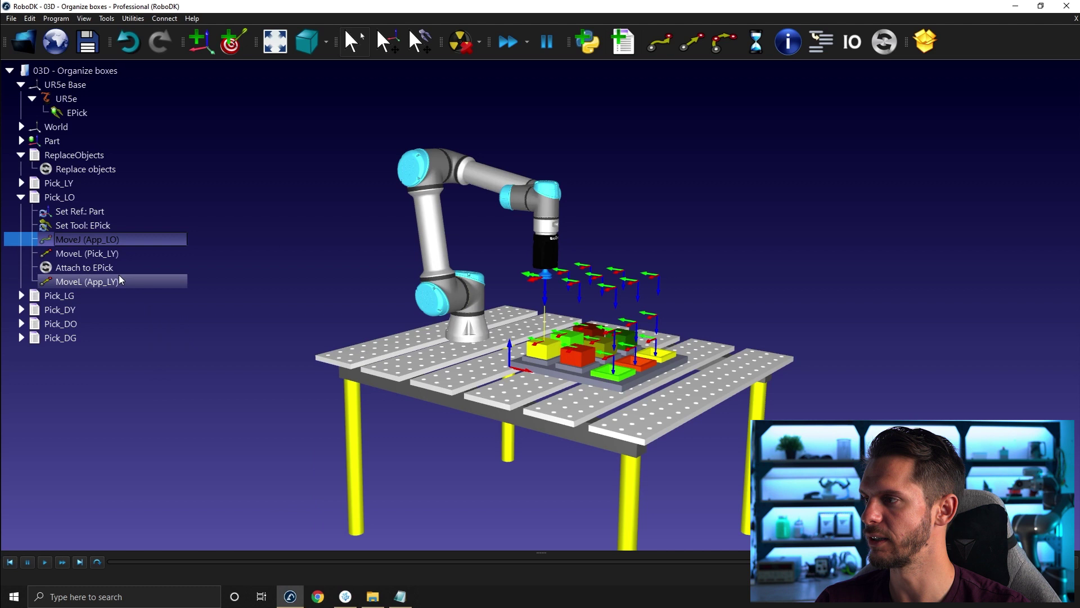
left_click(117, 255)
right_click(117, 256)
mouse_move(179, 383)
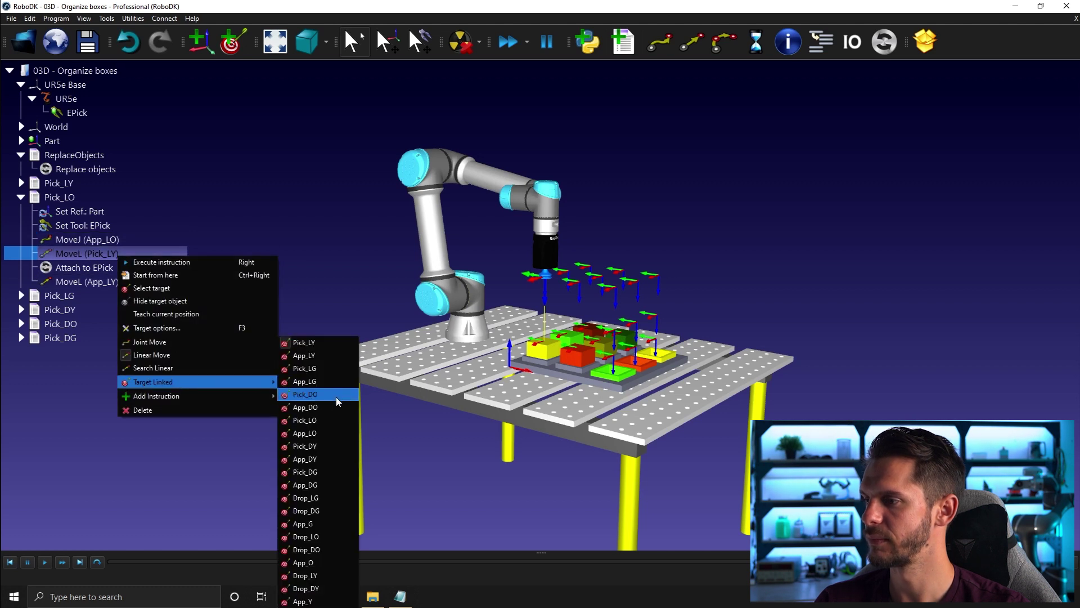
left_click(326, 421)
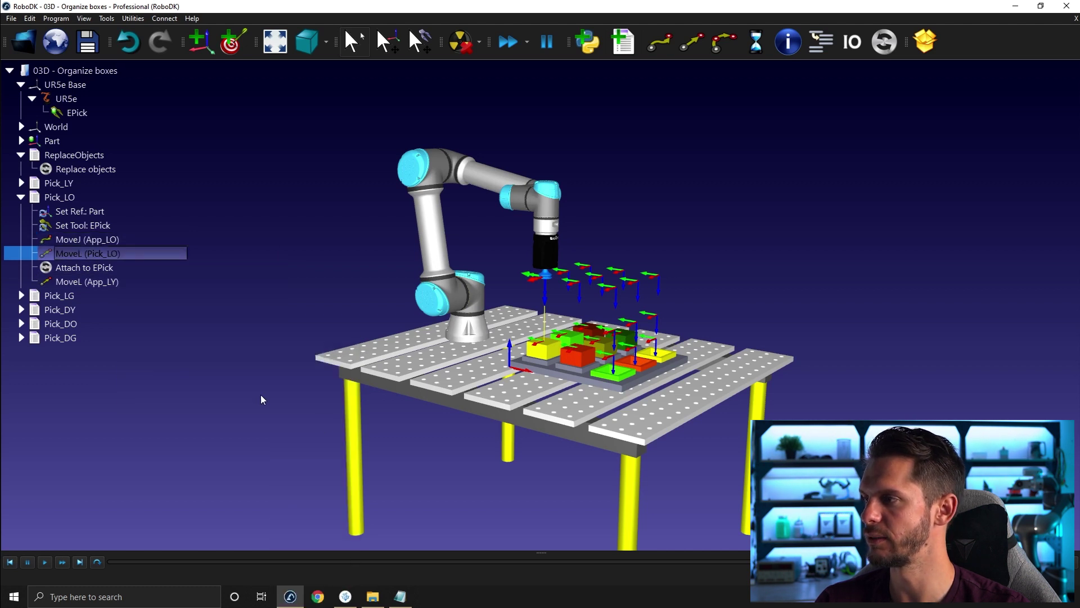
right_click(100, 285)
mouse_move(167, 411)
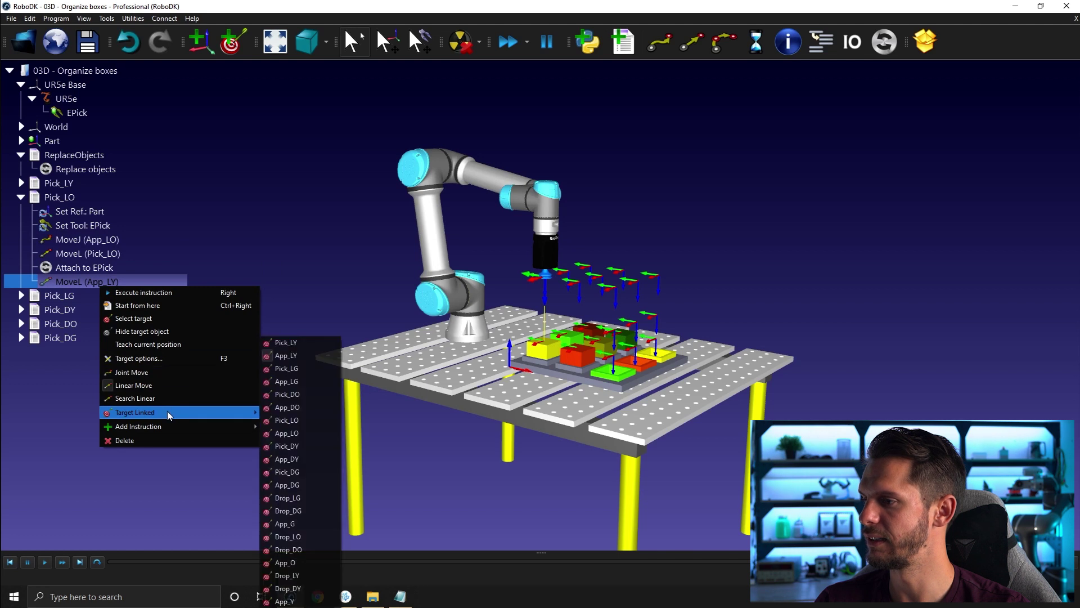
left_click(299, 433)
double_click(92, 201)
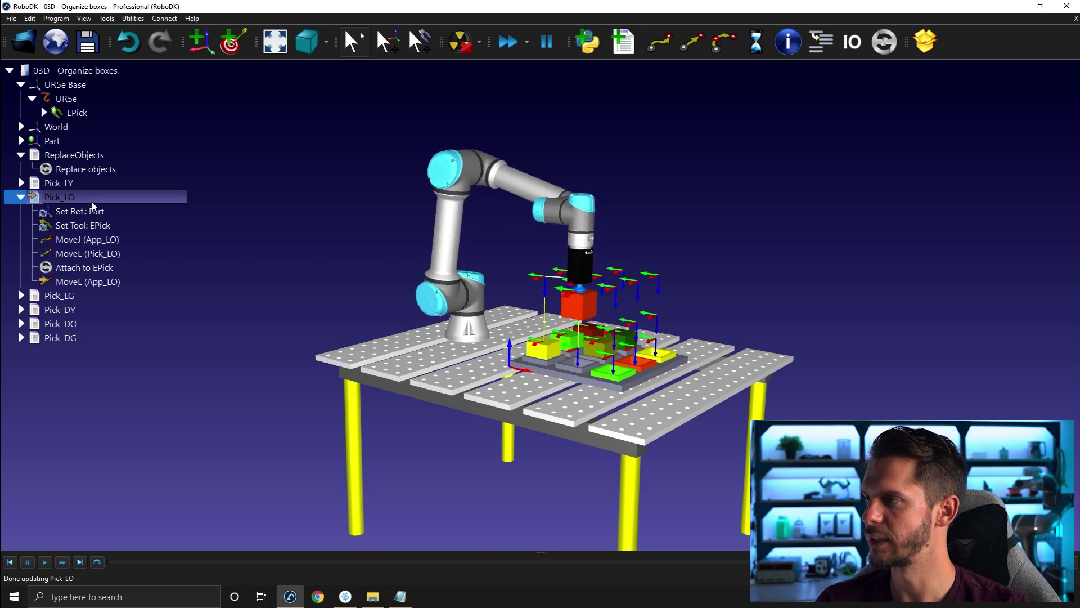
double_click(62, 154)
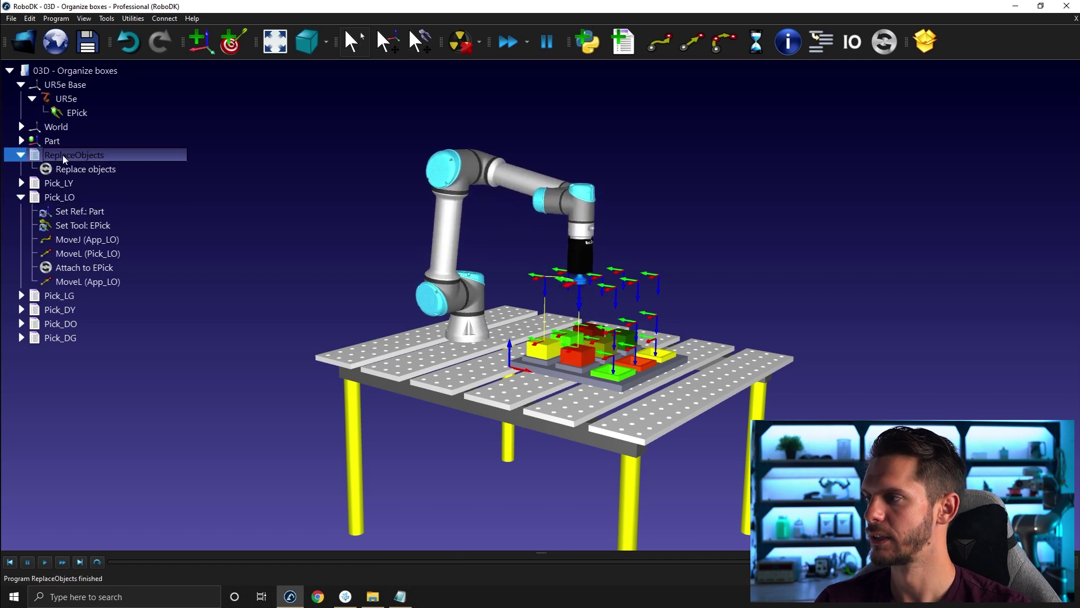
- Link Pick_LG's moves to App_LG, Pick_LG and App_LG, test it, then reset the boxes
left_click(21, 296)
right_click(82, 338)
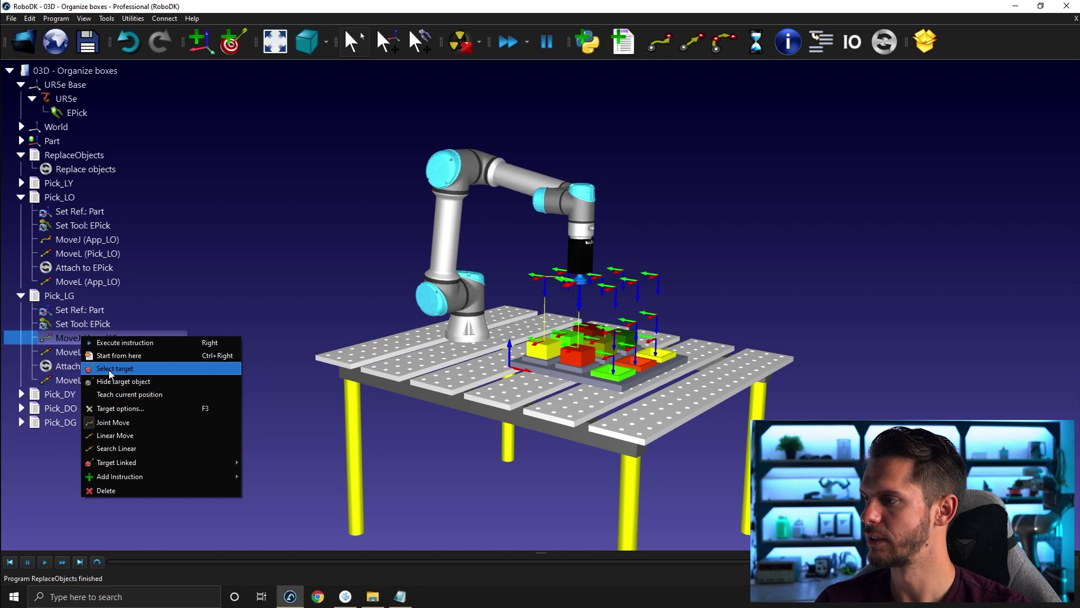
mouse_move(237, 467)
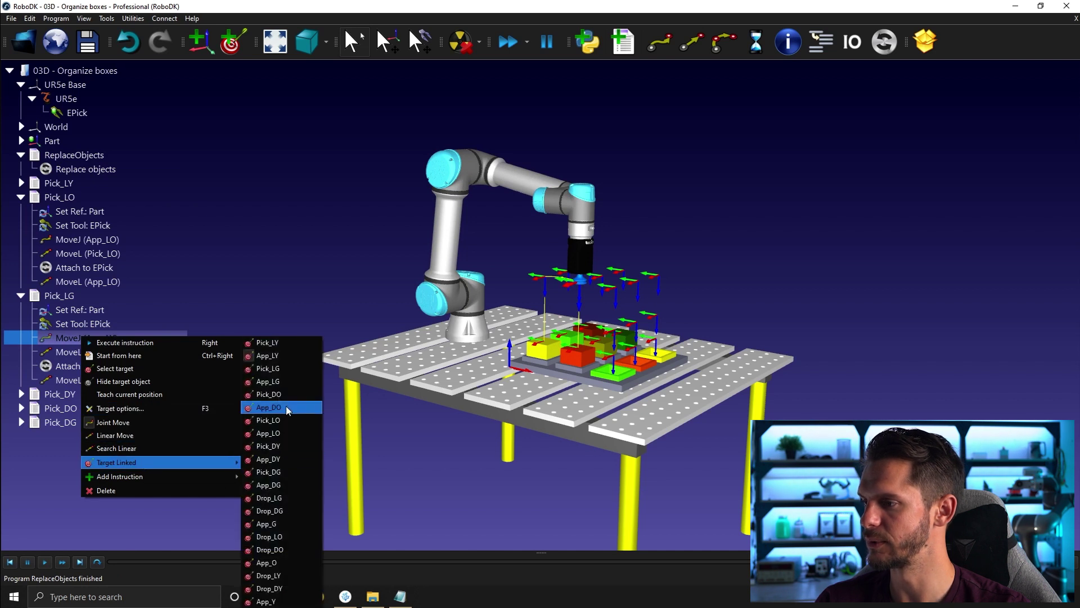
left_click(269, 382)
right_click(102, 353)
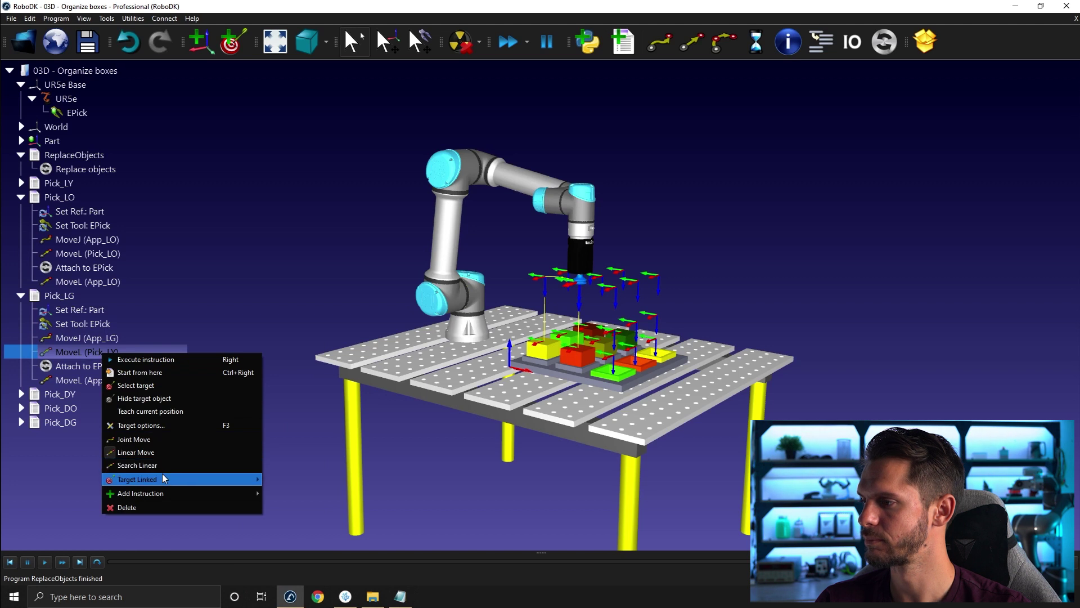
mouse_move(162, 473)
left_click(291, 372)
right_click(116, 374)
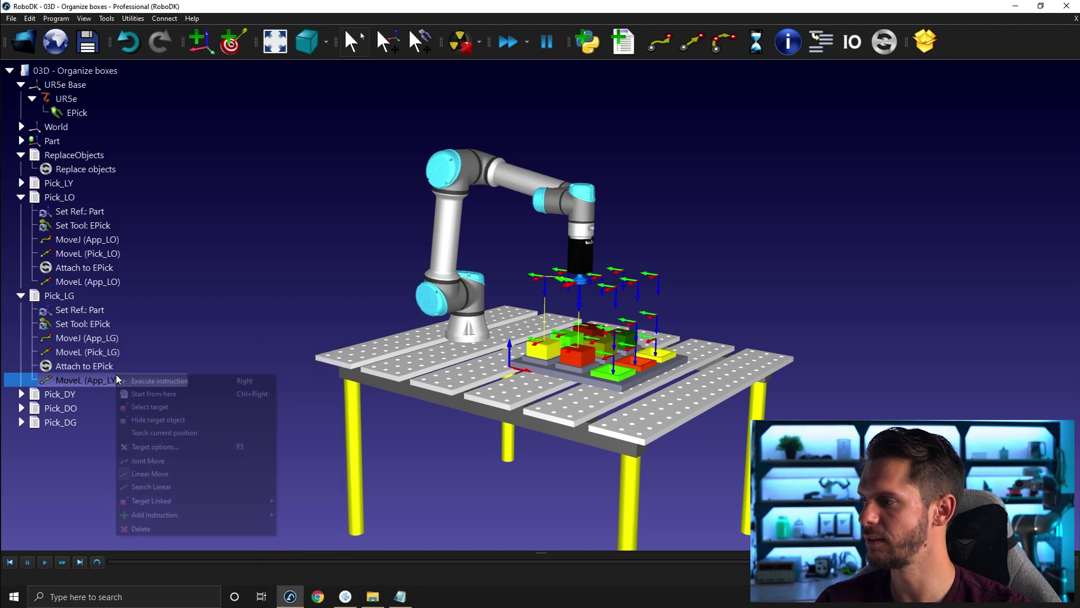
mouse_move(160, 500)
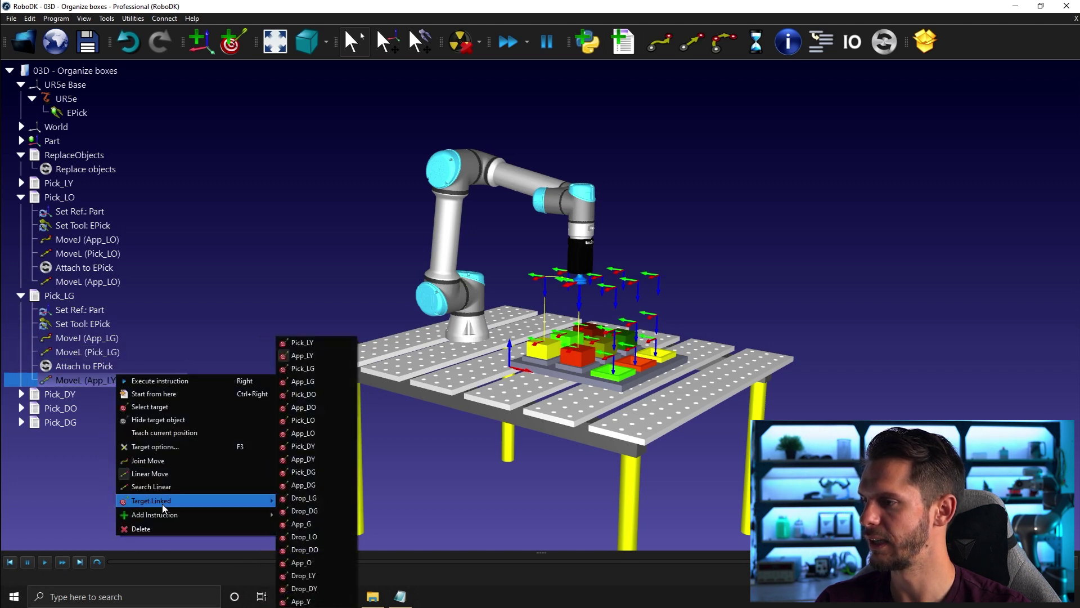
left_click(322, 381)
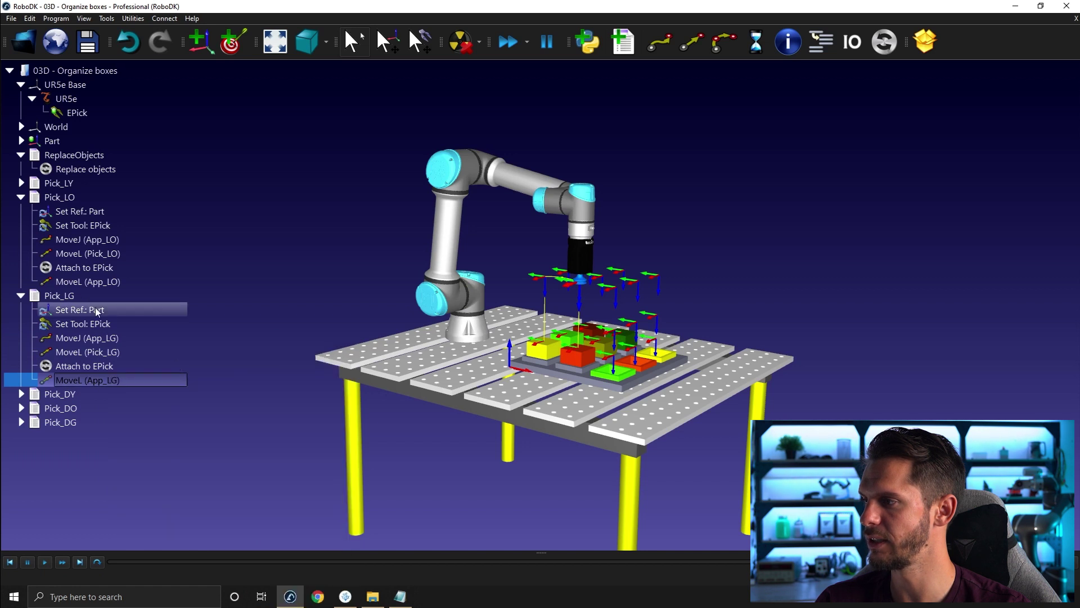
double_click(80, 294)
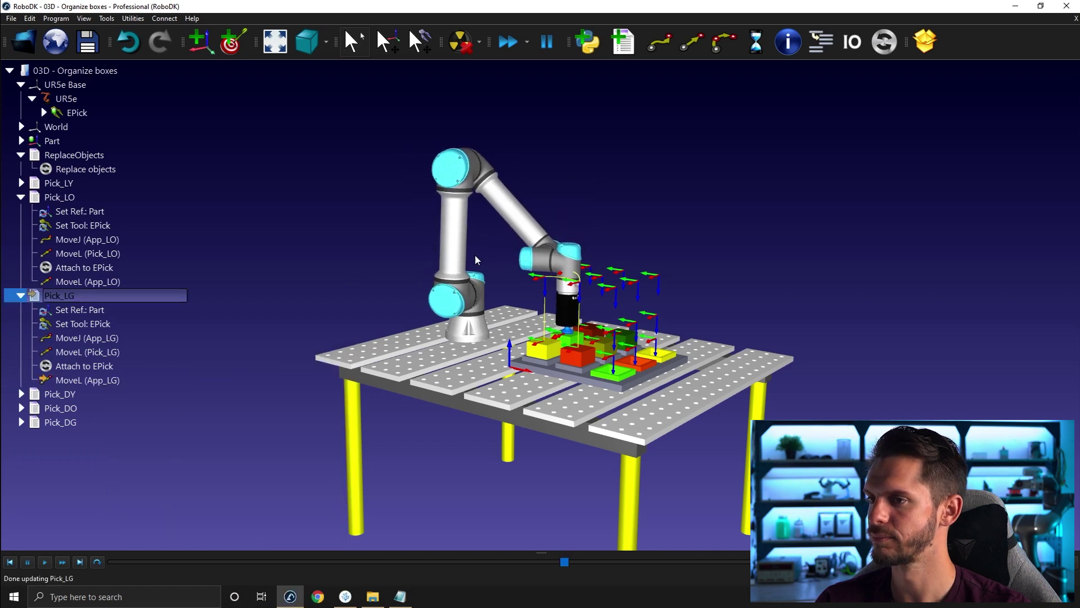
double_click(71, 160)
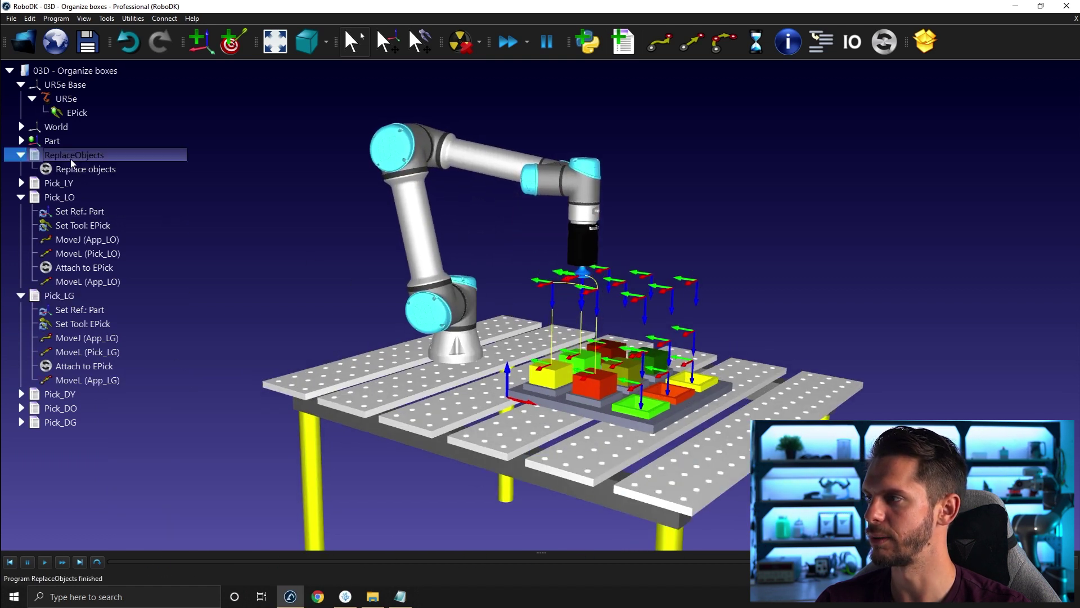
- Link Pick_DY's approach, pick and retreat moves to App_DY, Pick_DY and App_DY
left_click(21, 197)
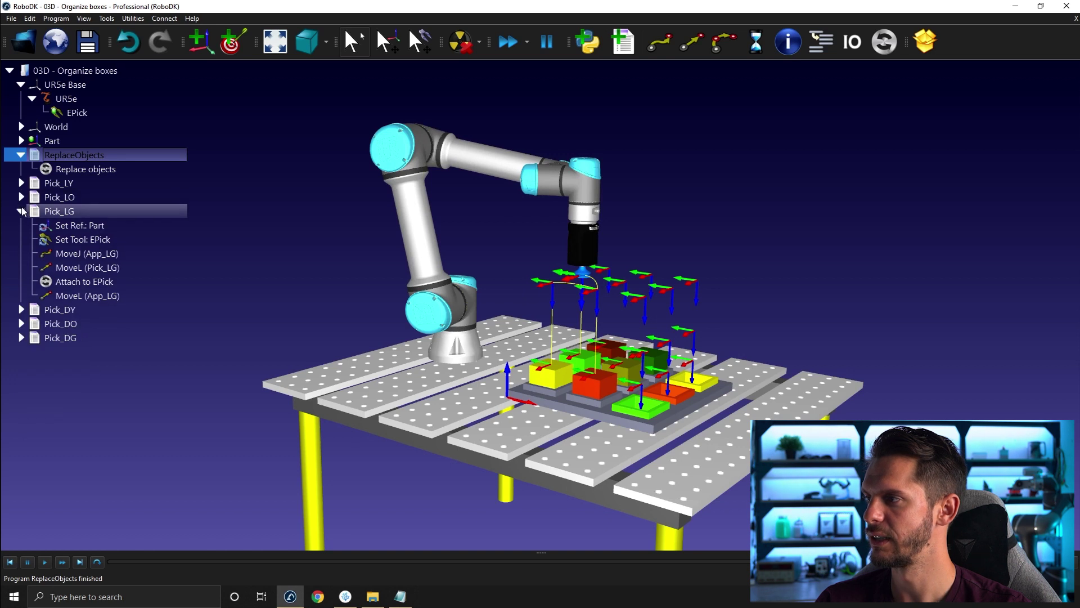
left_click(21, 310)
right_click(74, 351)
mouse_move(129, 475)
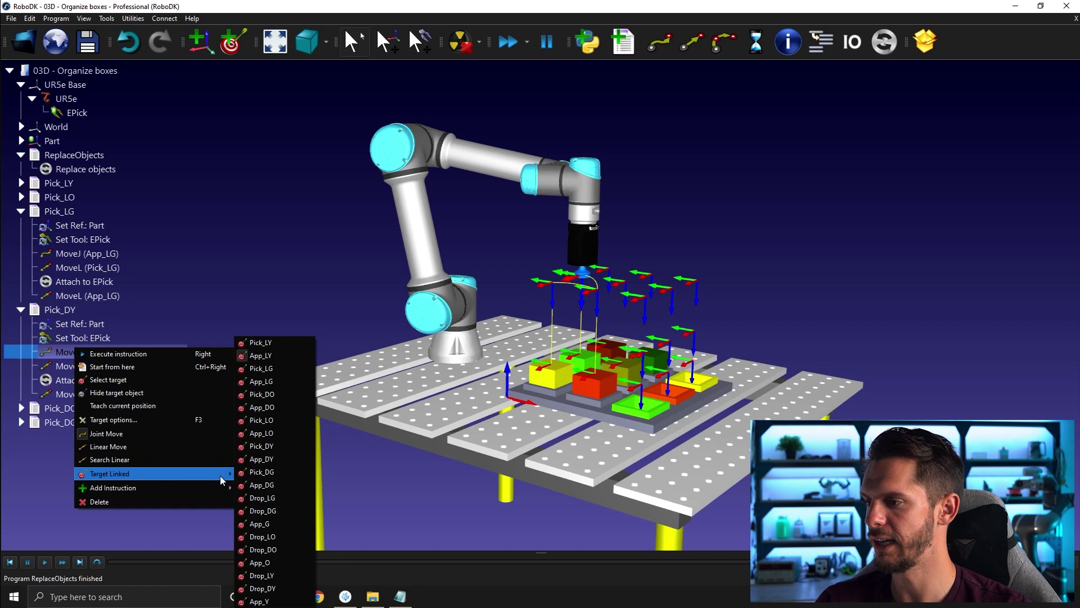
left_click(253, 458)
right_click(84, 367)
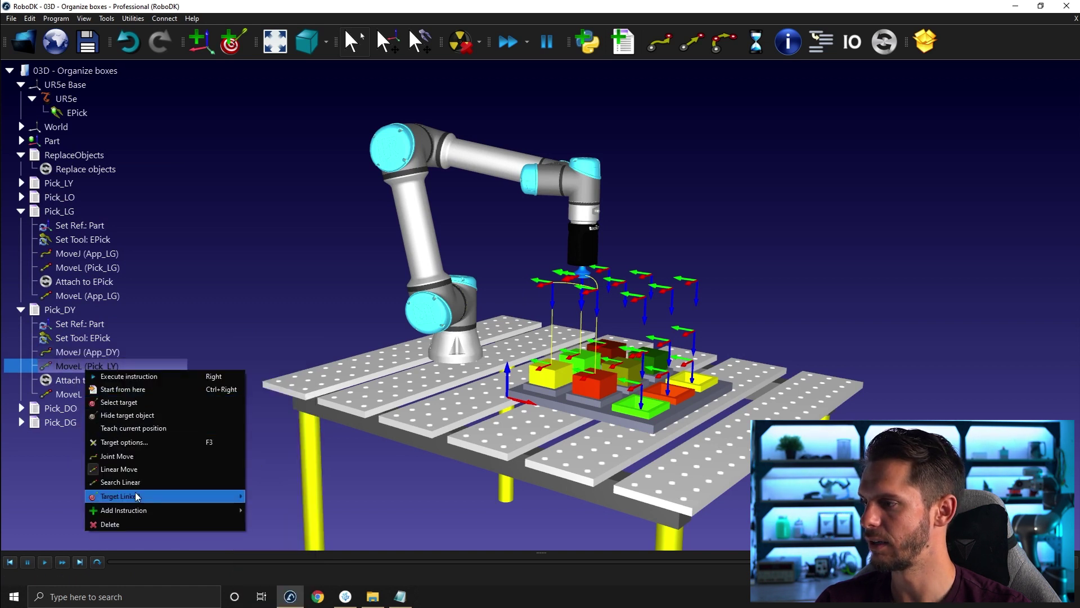
mouse_move(135, 493)
left_click(271, 448)
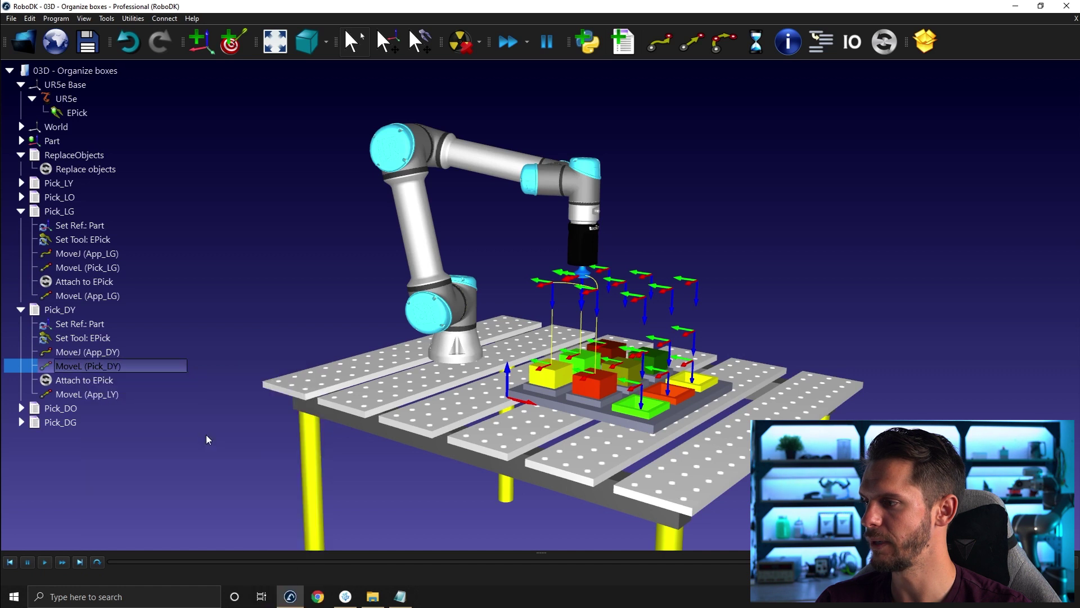
right_click(95, 392)
mouse_move(152, 513)
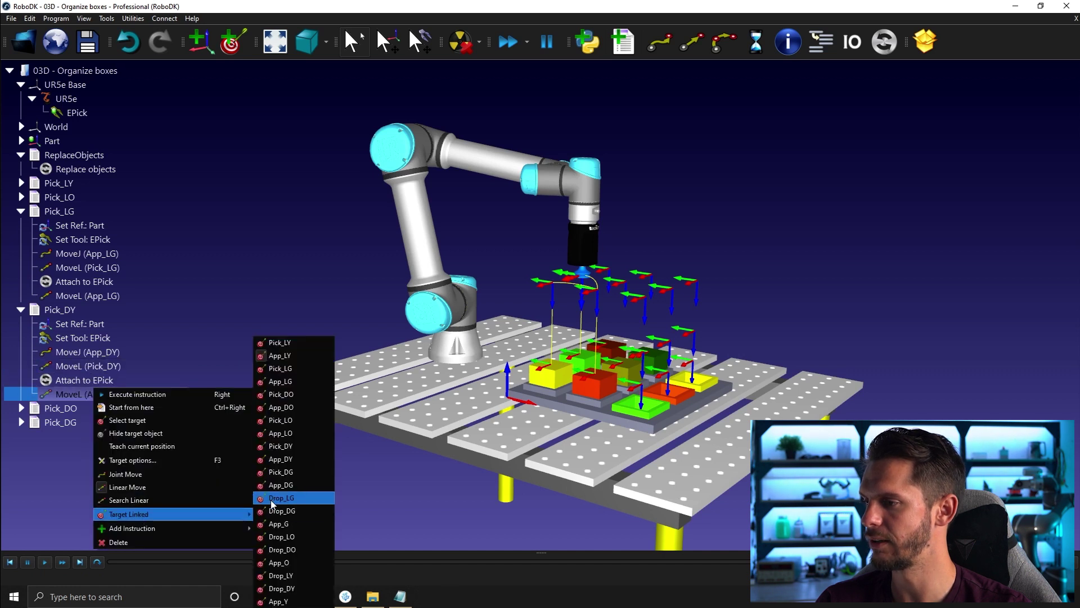
left_click(284, 460)
- Run Pick_DY to test it, then run ReplaceObjects to reset the boxes
double_click(72, 310)
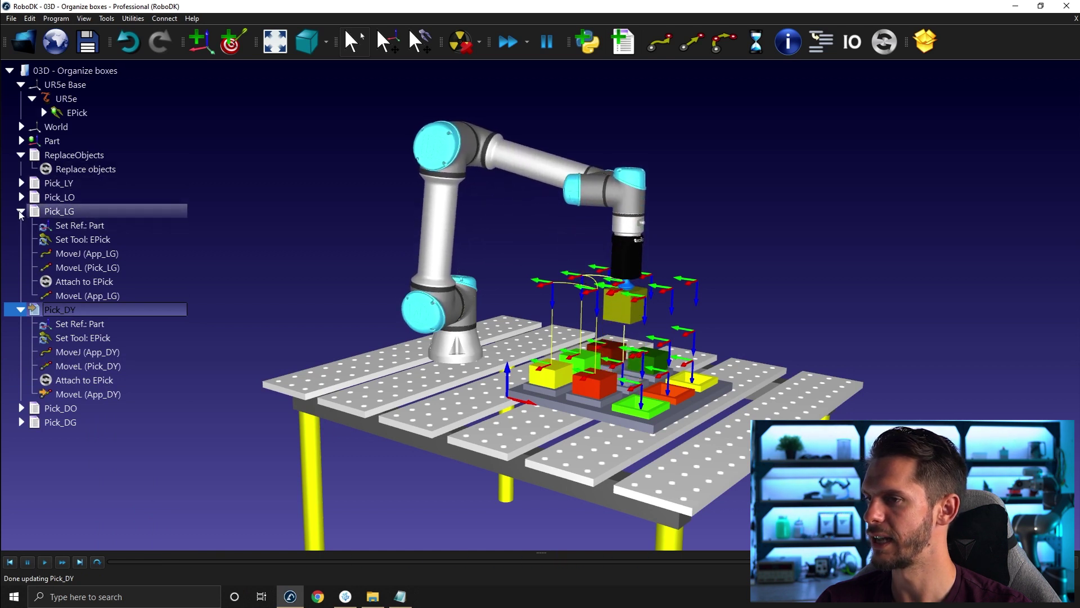
left_click(20, 211)
double_click(68, 155)
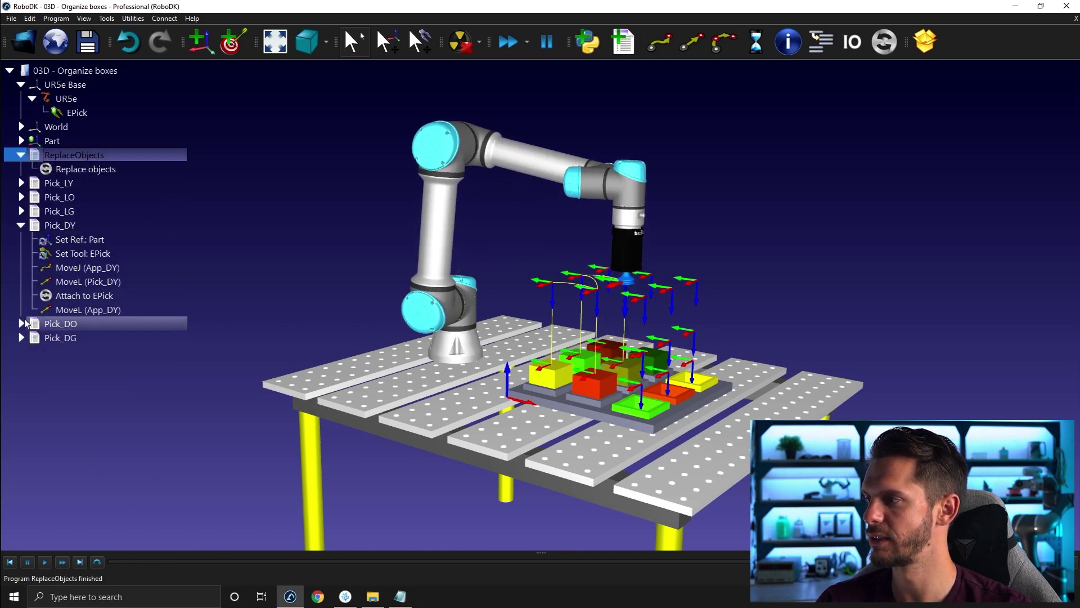
- Link Pick_DO's approach, pick and retreat moves to App_DO, Pick_DO and App_DO
left_click(21, 323)
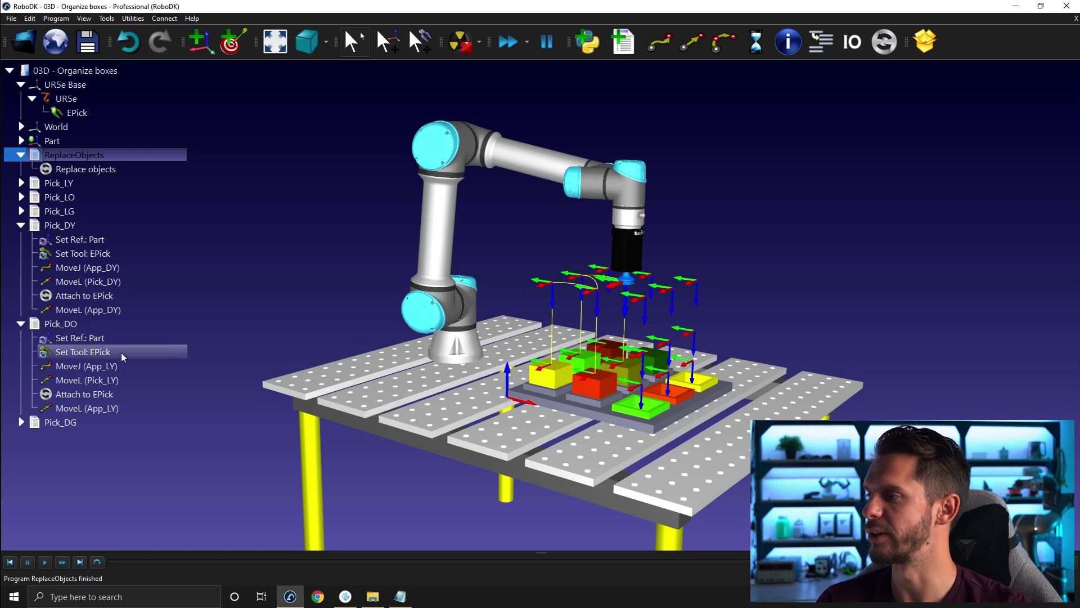
right_click(105, 366)
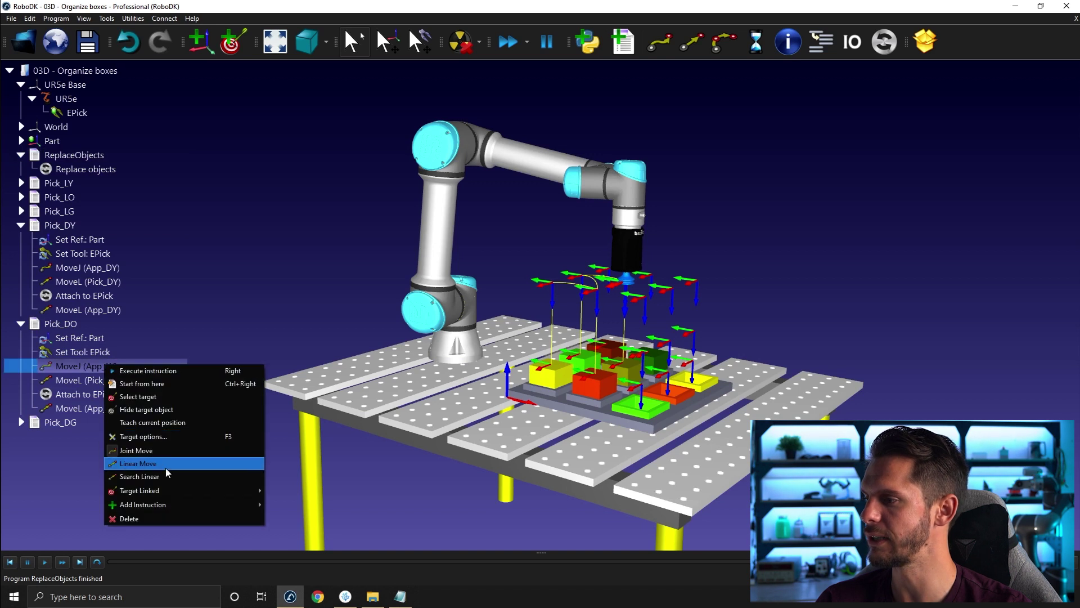
mouse_move(162, 492)
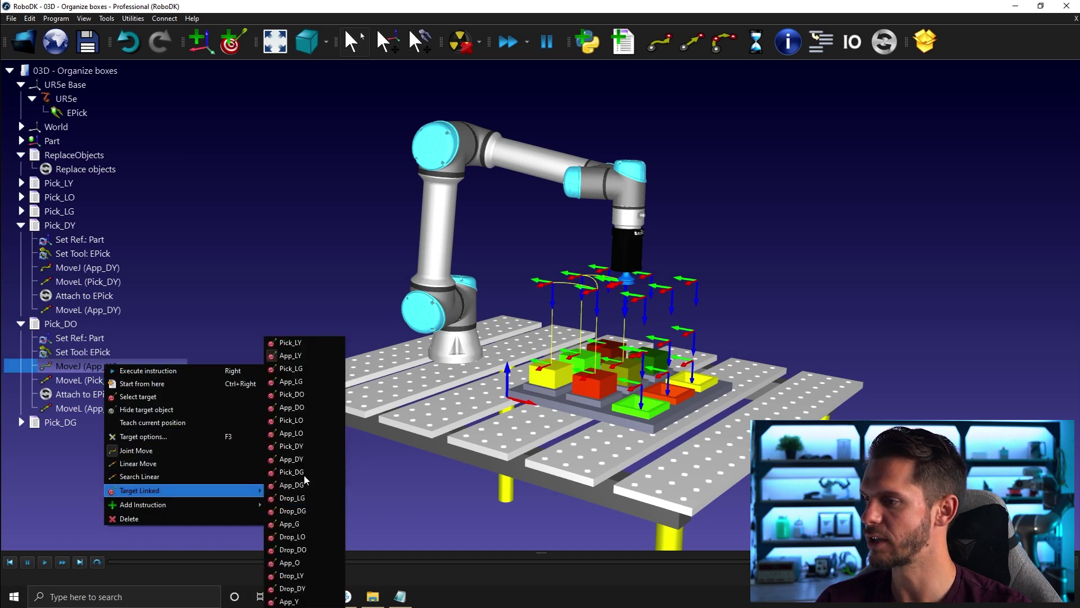
left_click(310, 407)
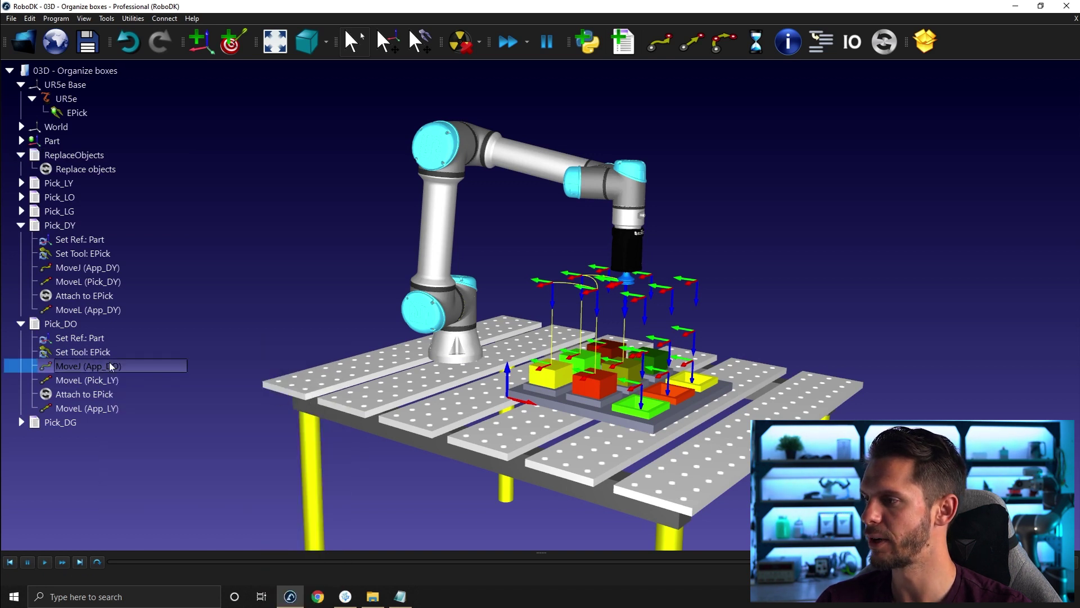
right_click(112, 378)
mouse_move(173, 500)
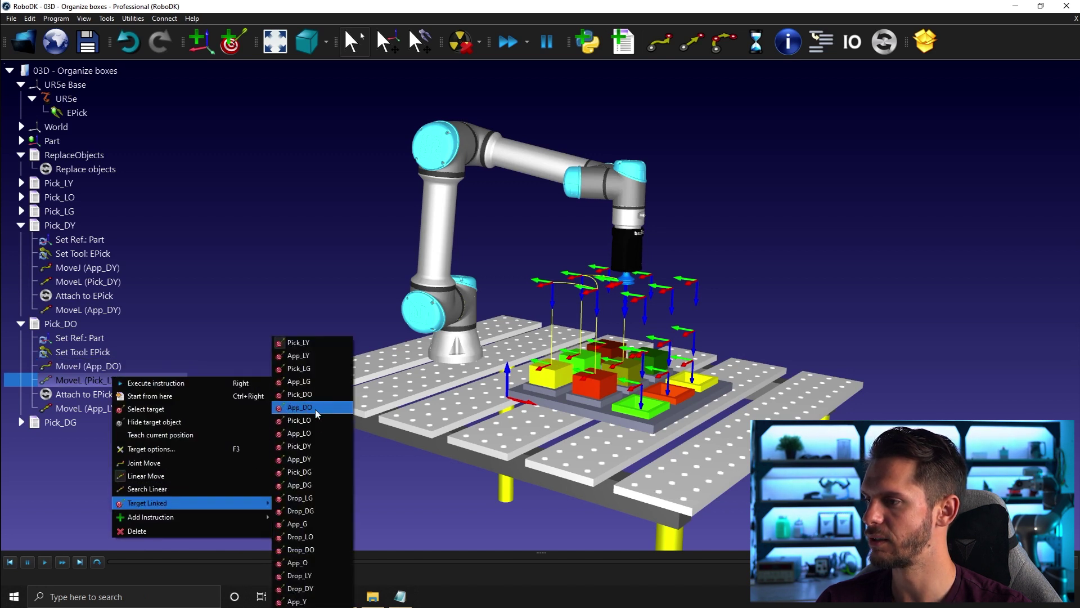
left_click(316, 394)
right_click(102, 412)
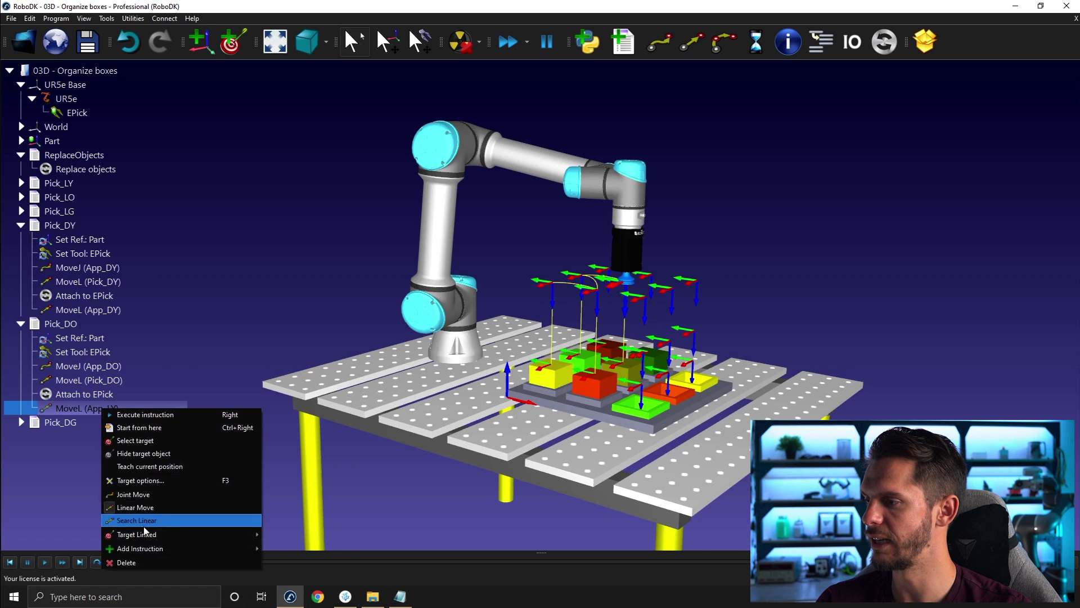
mouse_move(146, 534)
left_click(279, 407)
- Run Pick_DO to test it, then run ReplaceObjects to reset the boxes
double_click(88, 324)
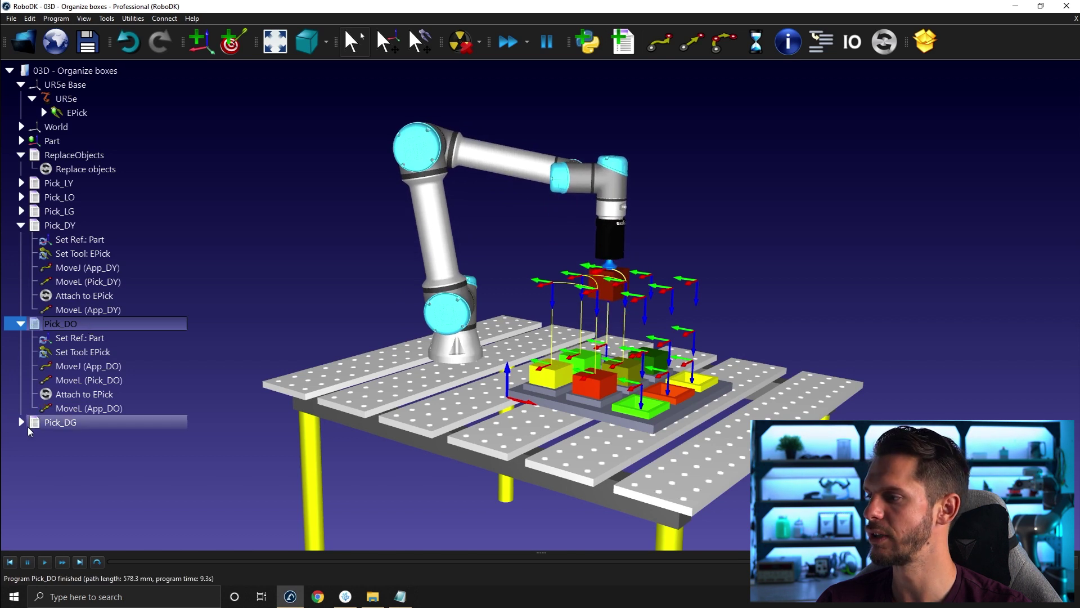
double_click(60, 153)
left_click(22, 225)
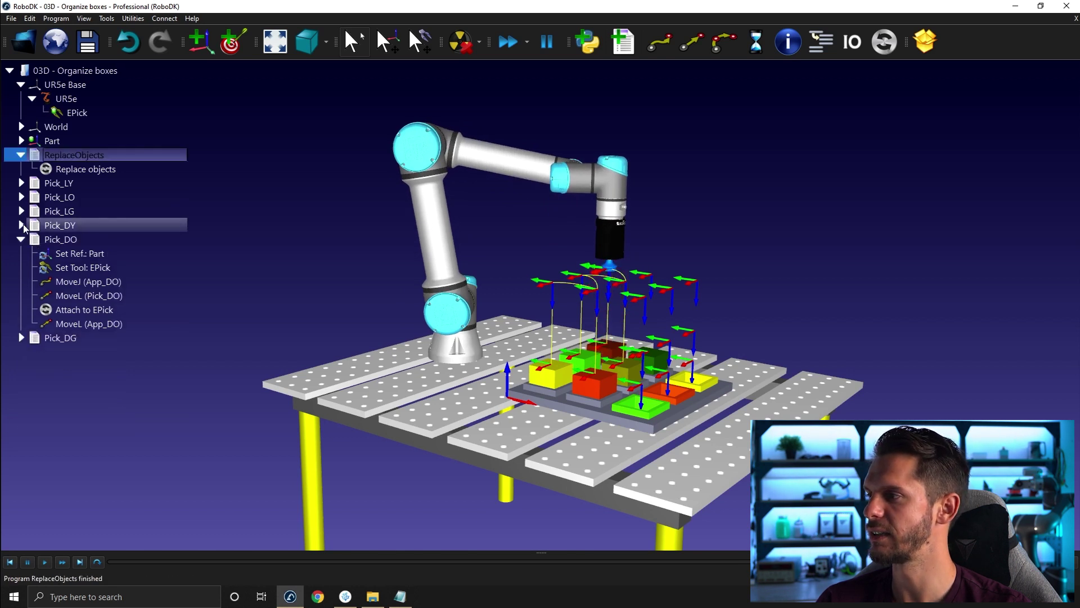
- Link Pick_DG's approach, pick and retreat moves to App_DG, Pick_DG and App_DG
left_click(22, 337)
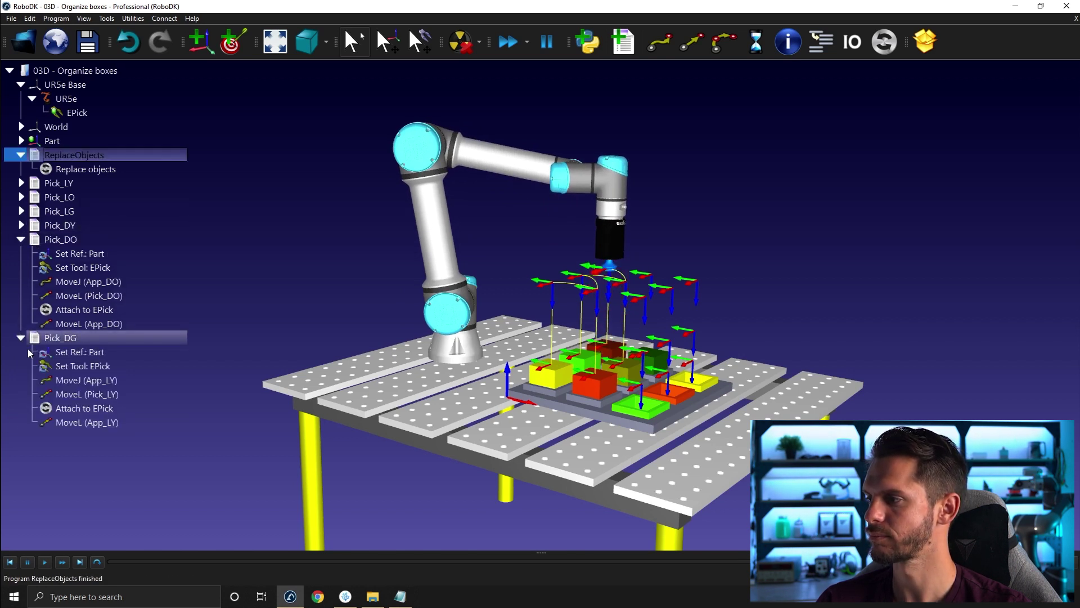
right_click(70, 380)
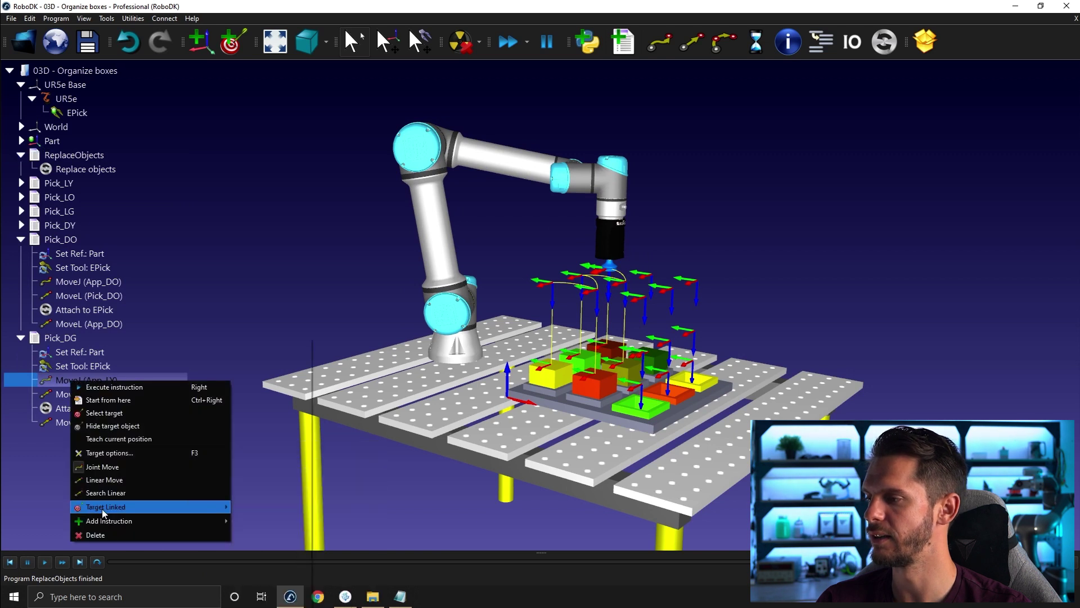
mouse_move(176, 510)
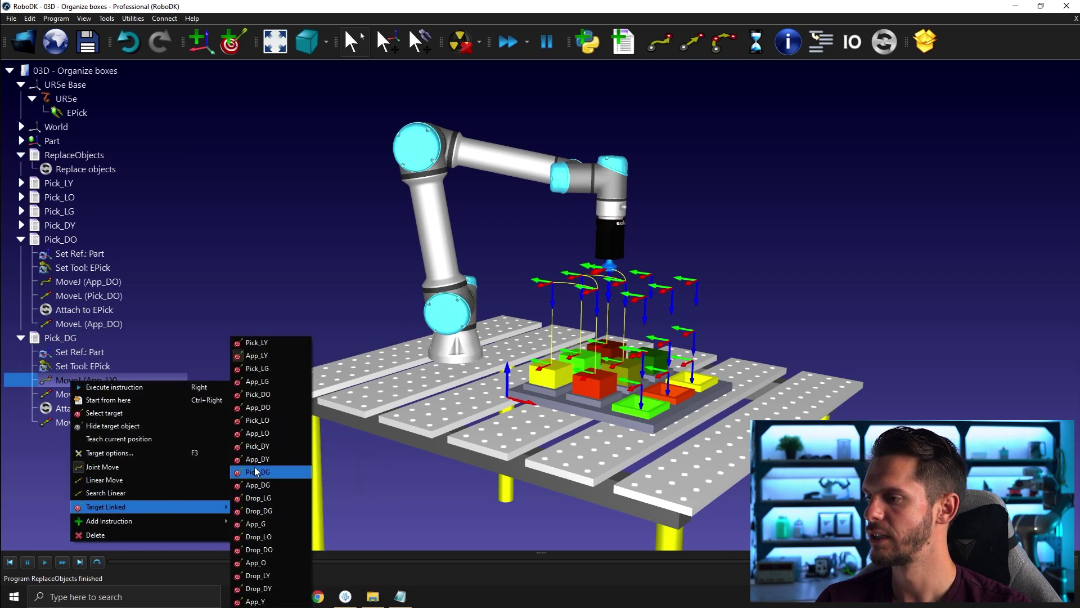
left_click(256, 485)
right_click(115, 393)
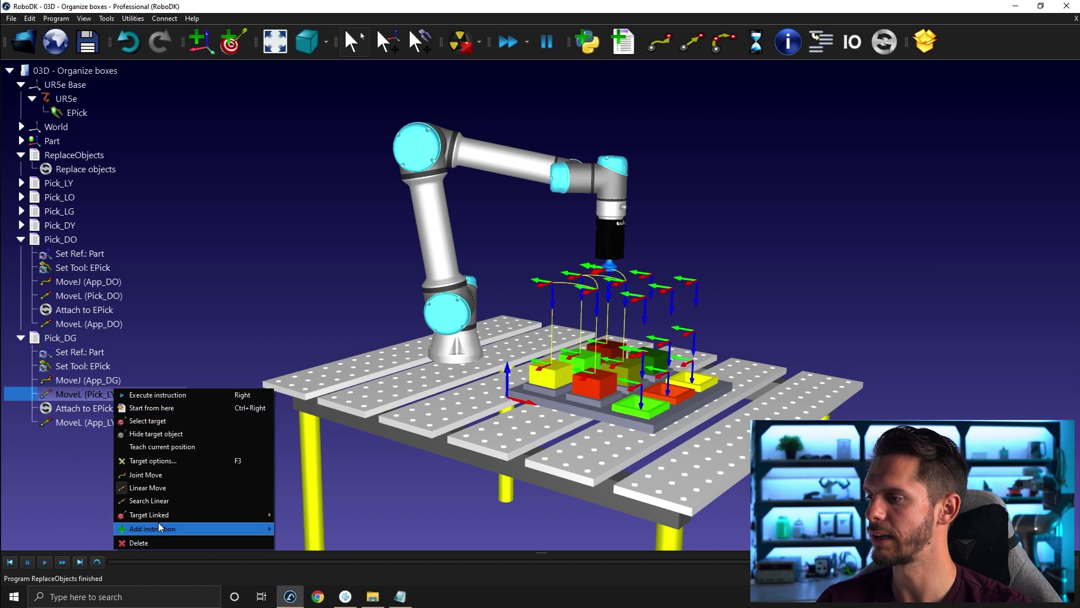
mouse_move(169, 513)
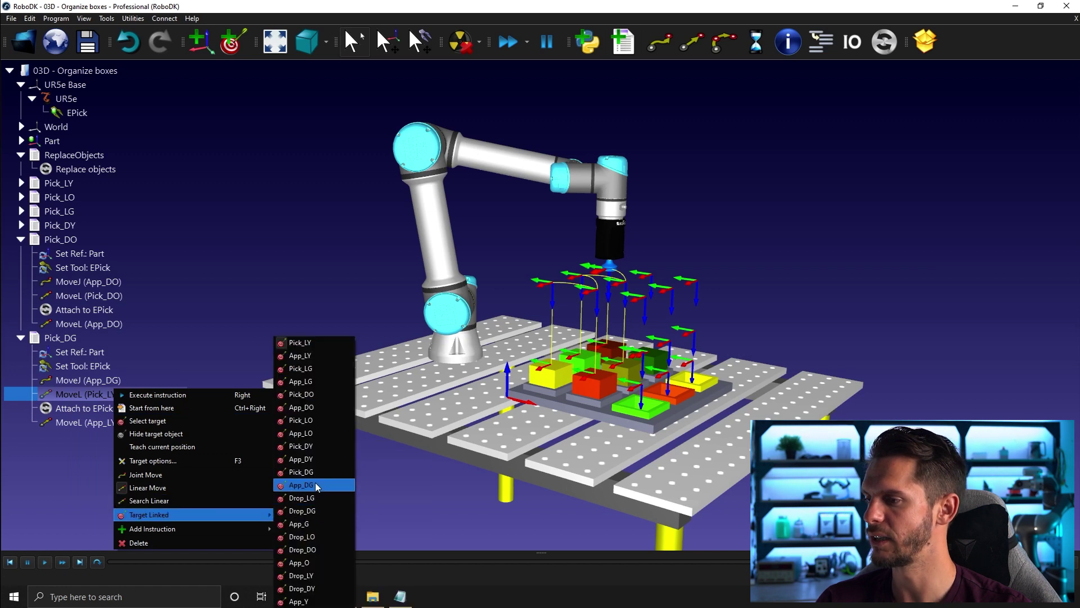
left_click(297, 472)
right_click(136, 421)
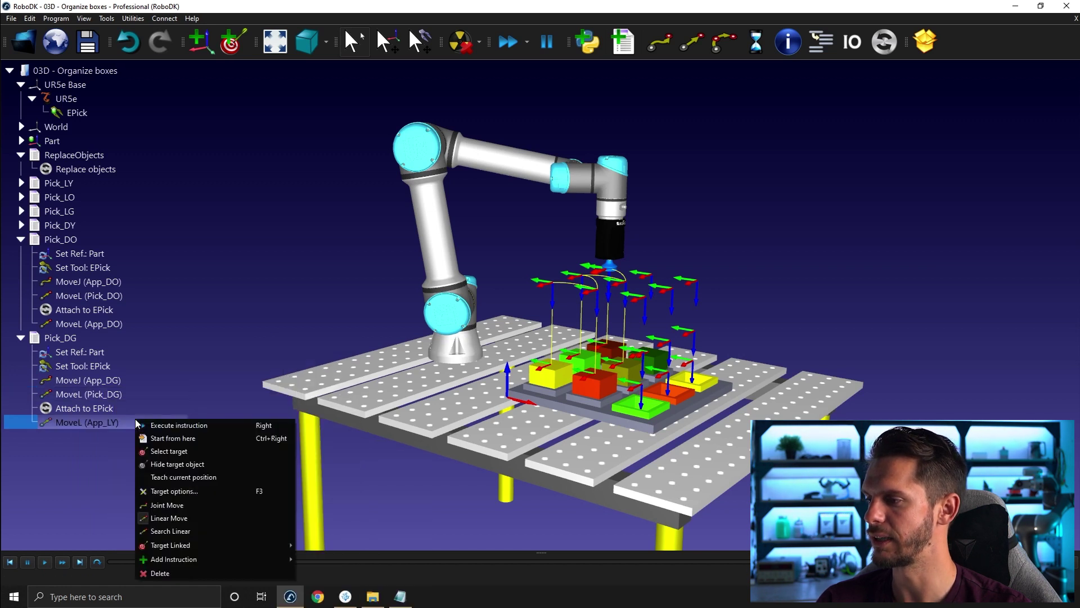
mouse_move(197, 543)
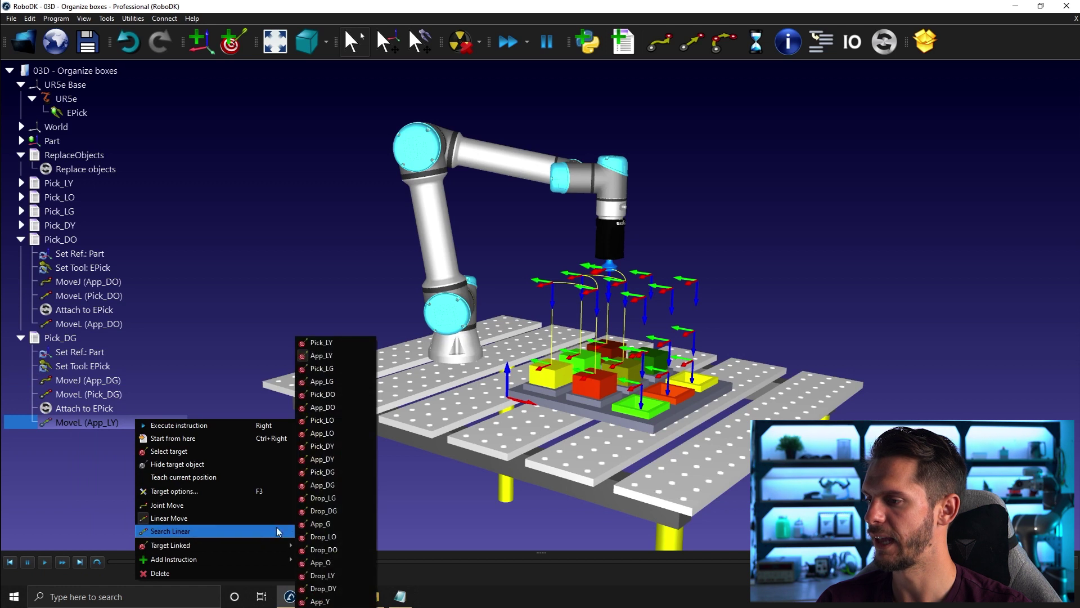
left_click(327, 484)
- Run Pick_DG to test the dark green pick, then collapse Pick_DO and Pick_DG
double_click(77, 339)
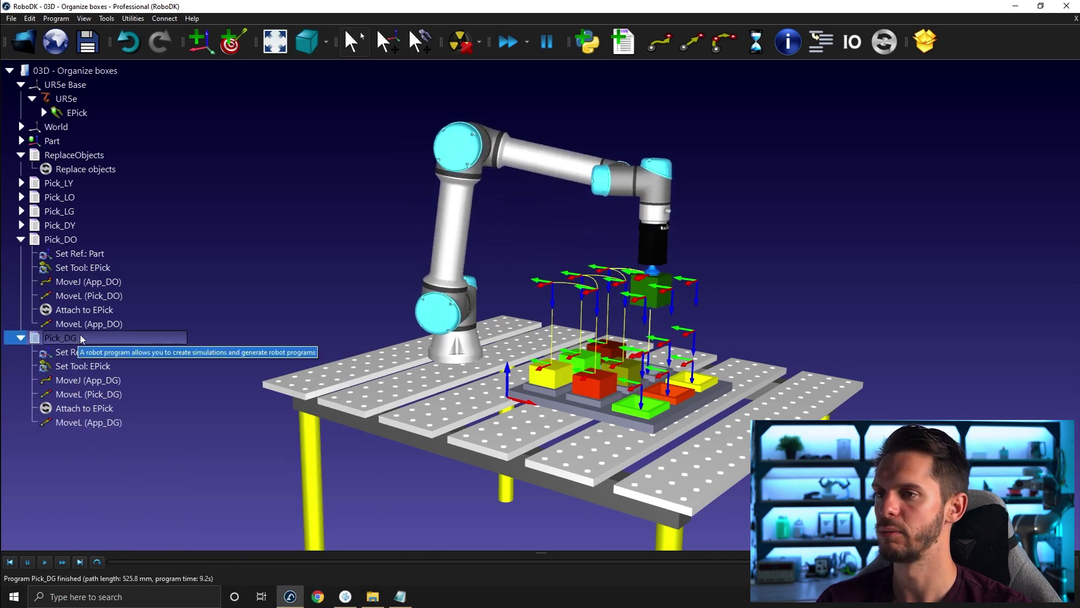
left_click(21, 239)
left_click(21, 254)
- Run ReplaceObjects to reset the boxes, then pan and orbit to inspect the station
double_click(69, 154)
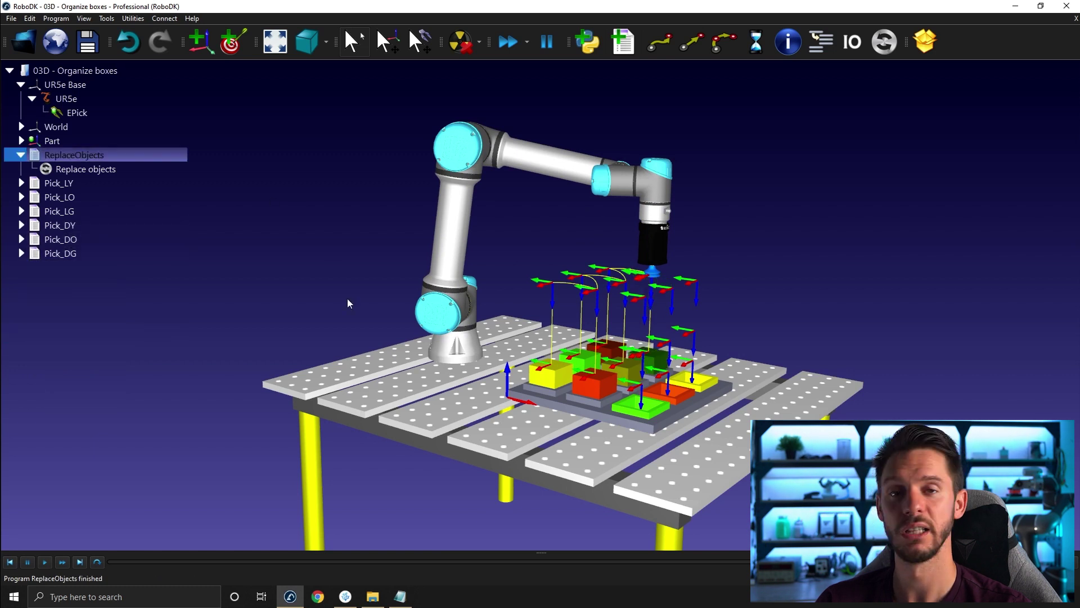
middle_click_drag(346, 293, 366, 290)
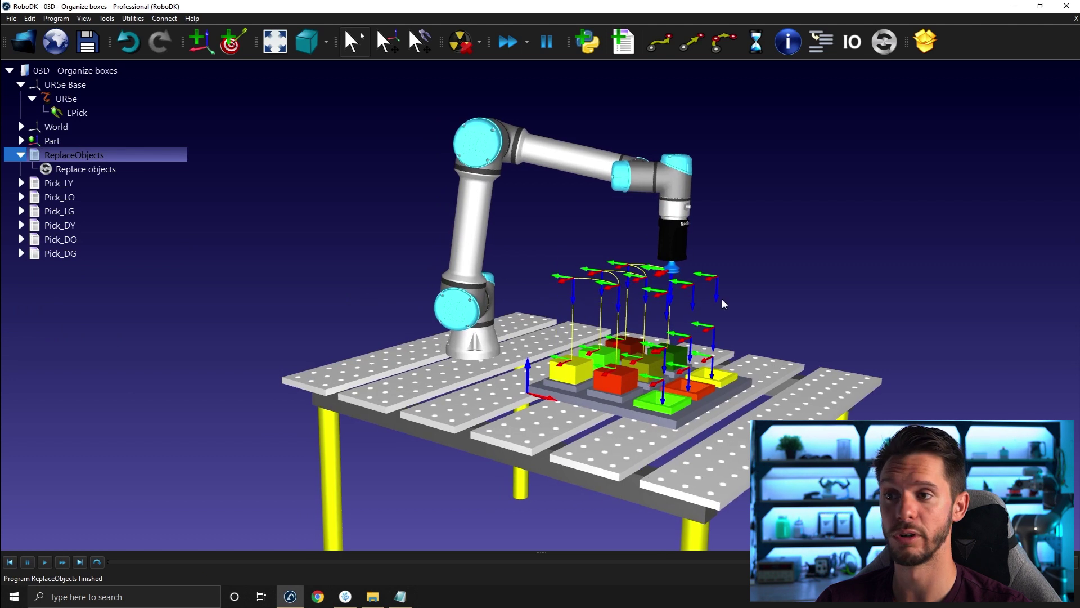
mouse_move(803, 343)
middle_mouse_down()
mouse_move(747, 294)
mouse_move(766, 305)
middle_mouse_up()
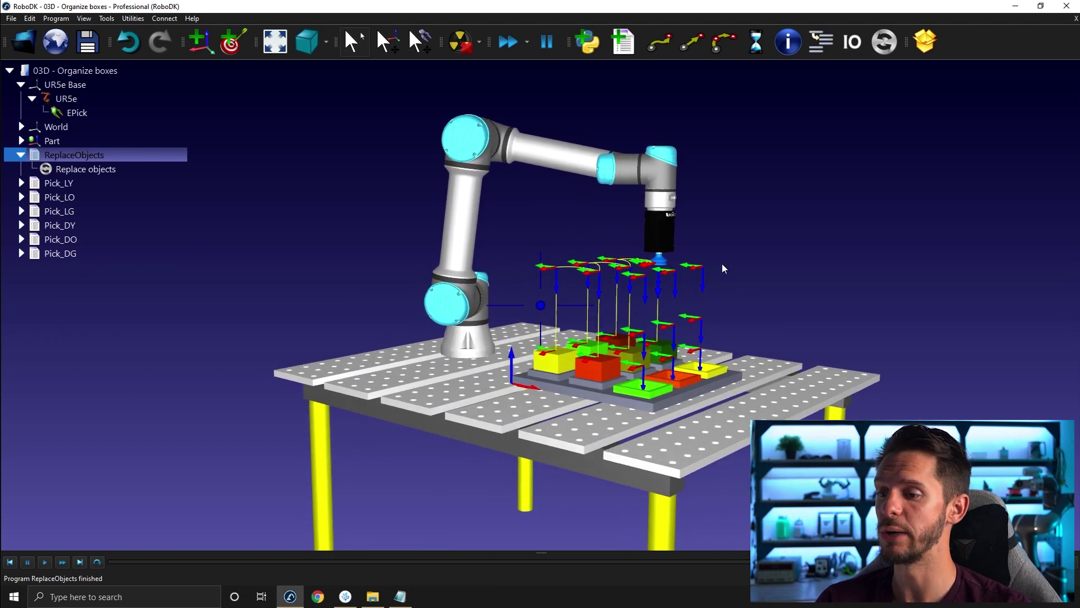
middle_click_drag(725, 263, 664, 342)
left_click_drag(666, 383, 653, 360)
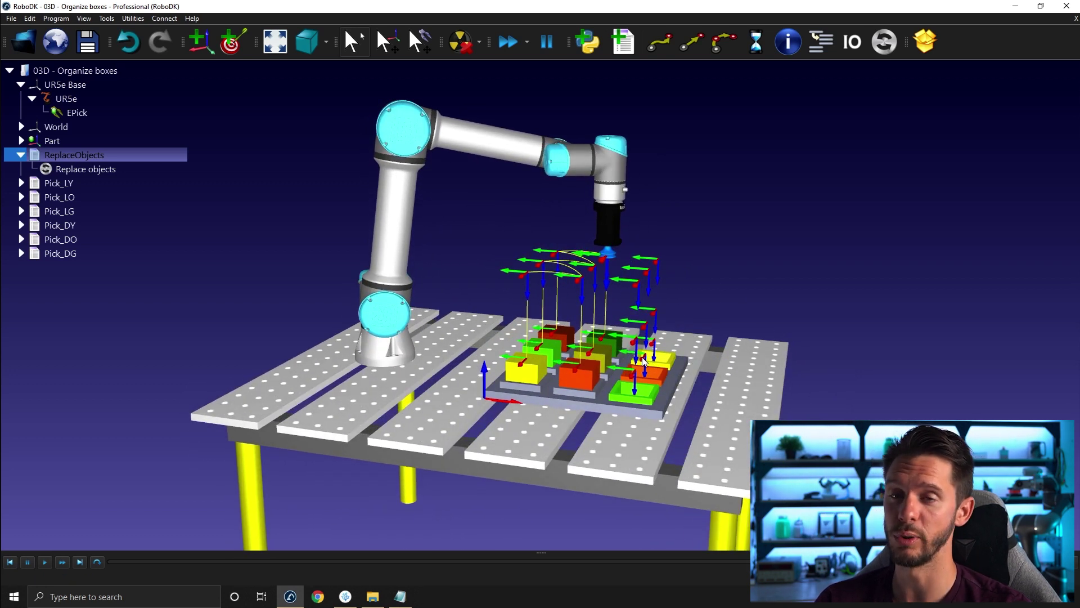